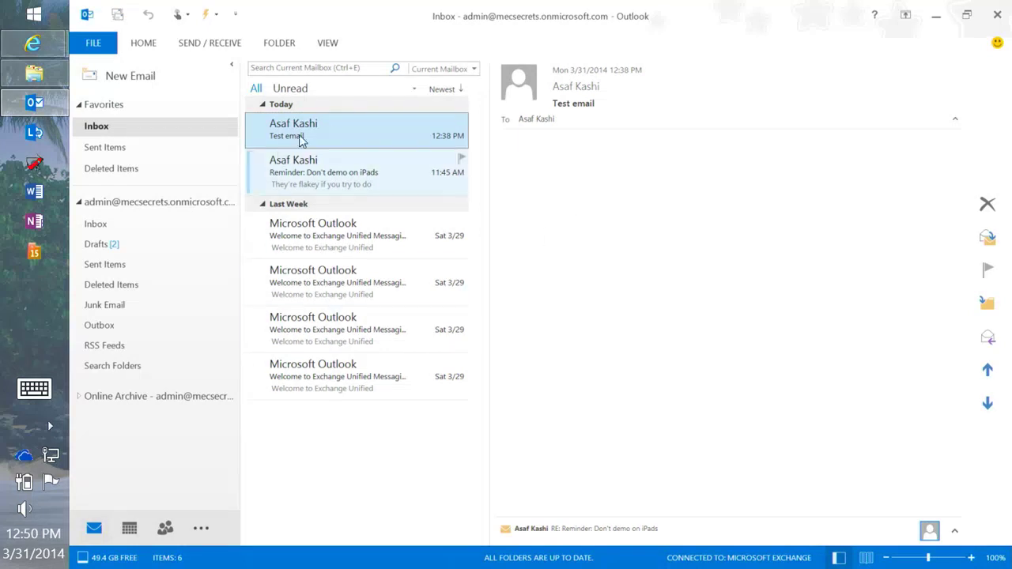
Open the "Travel billing info" draft and address it to the recipient by first name so the message is checked for sensitive content.
{"action": "left_click", "coordinate": [118, 246]}
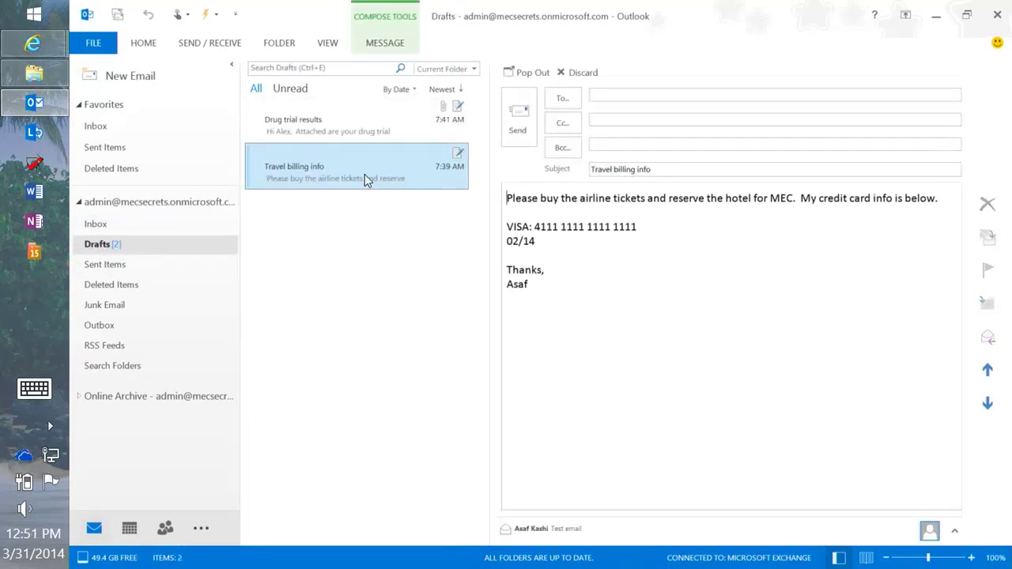
{"action": "double_click", "coordinate": [363, 174]}
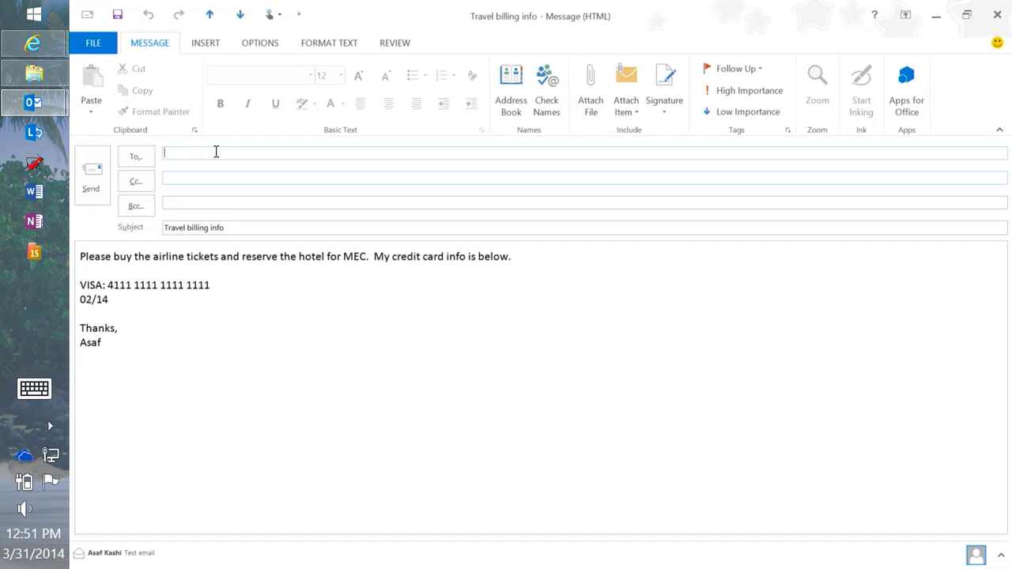
{"action": "type", "text": "sara"}
{"action": "key", "text": "Return"}
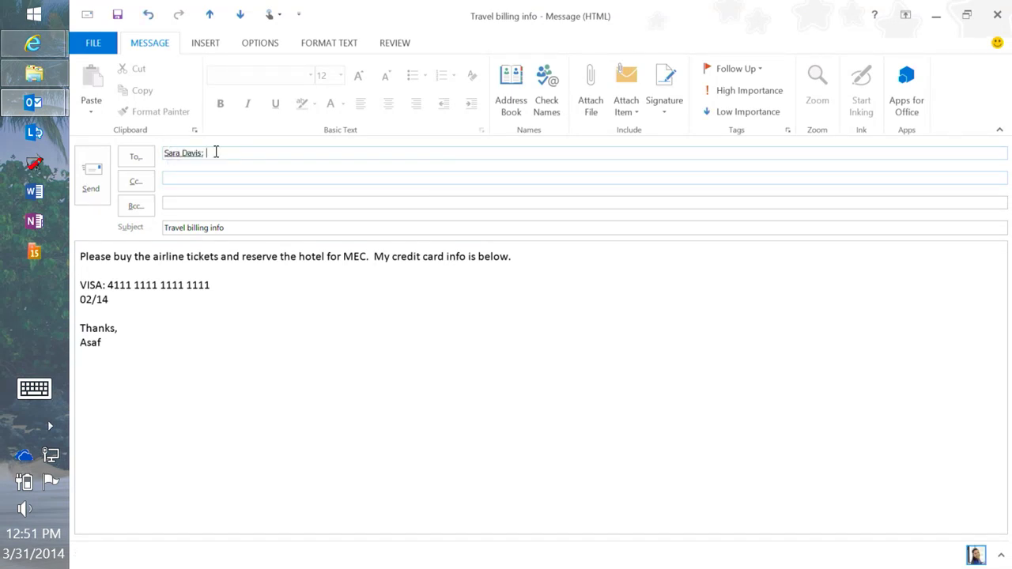
{"action": "left_click", "coordinate": [294, 290]}
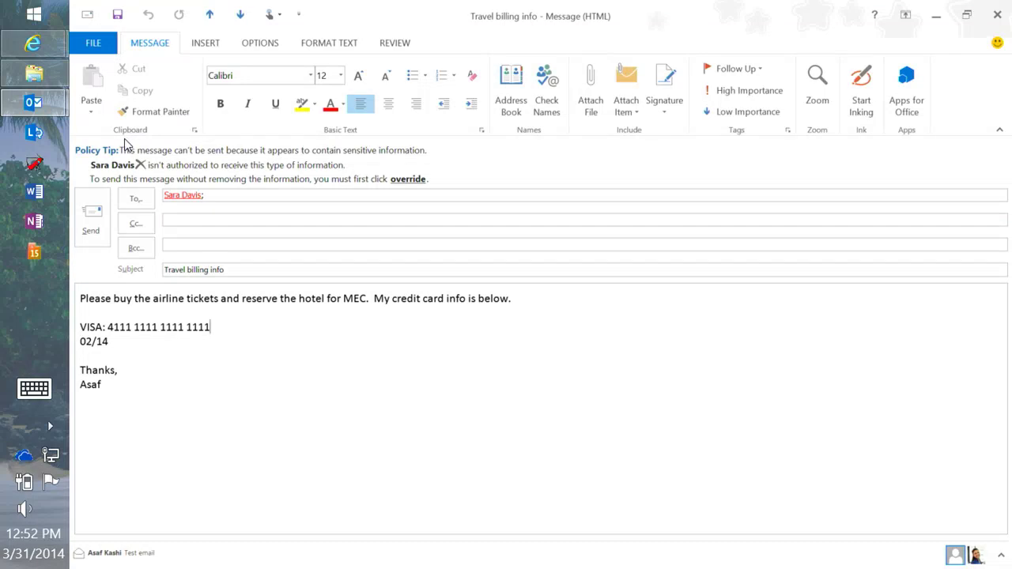
Override the policy tip's block on the "Travel billing info" message and send it.
{"action": "left_click", "coordinate": [100, 151]}
{"action": "left_click", "coordinate": [403, 179]}
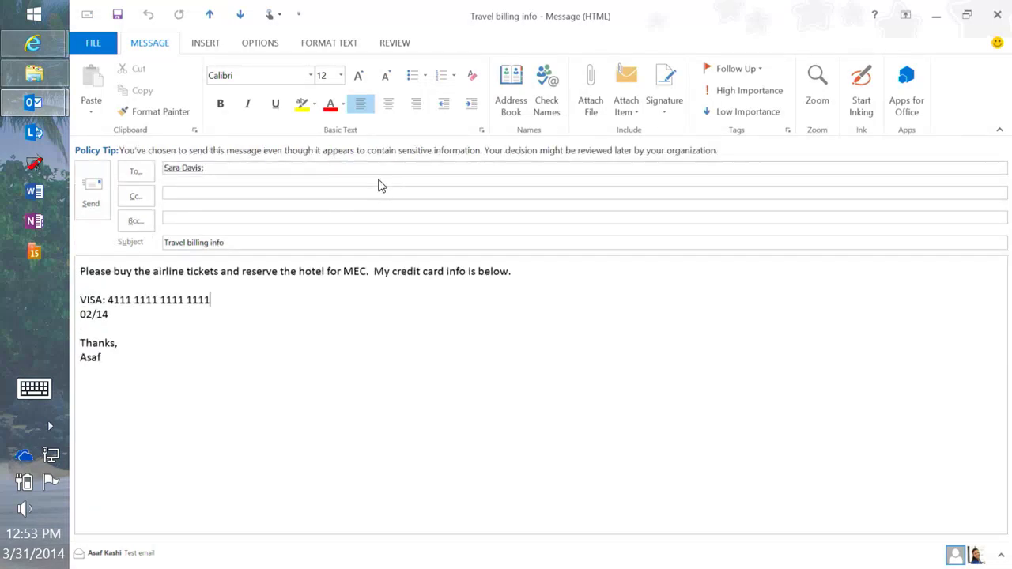
{"action": "left_click", "coordinate": [97, 192]}
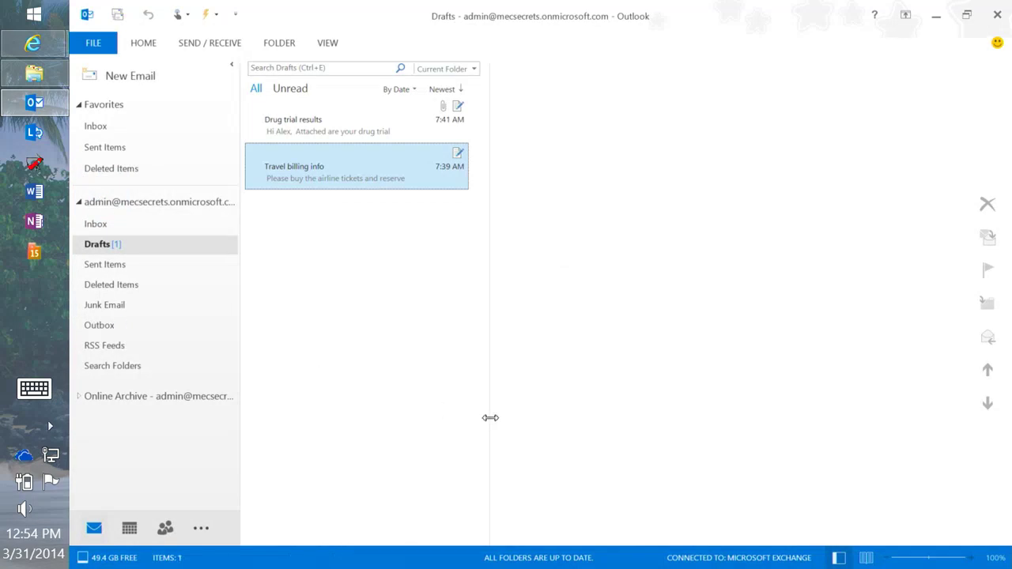
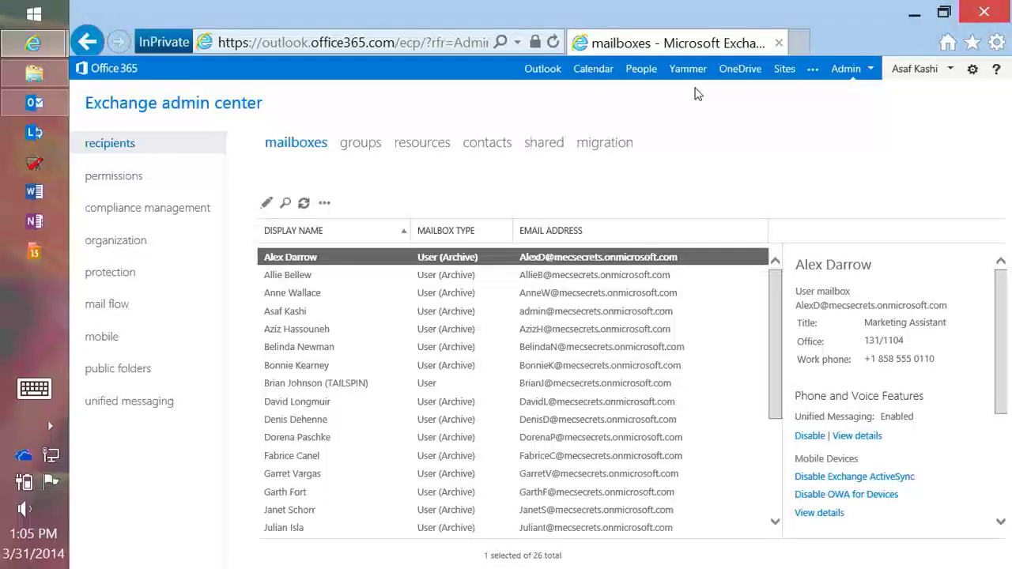
In the Exchange admin center's data loss prevention settings, start a new DLP policy from template named "MEC Demo 1".
{"action": "left_click", "coordinate": [112, 213]}
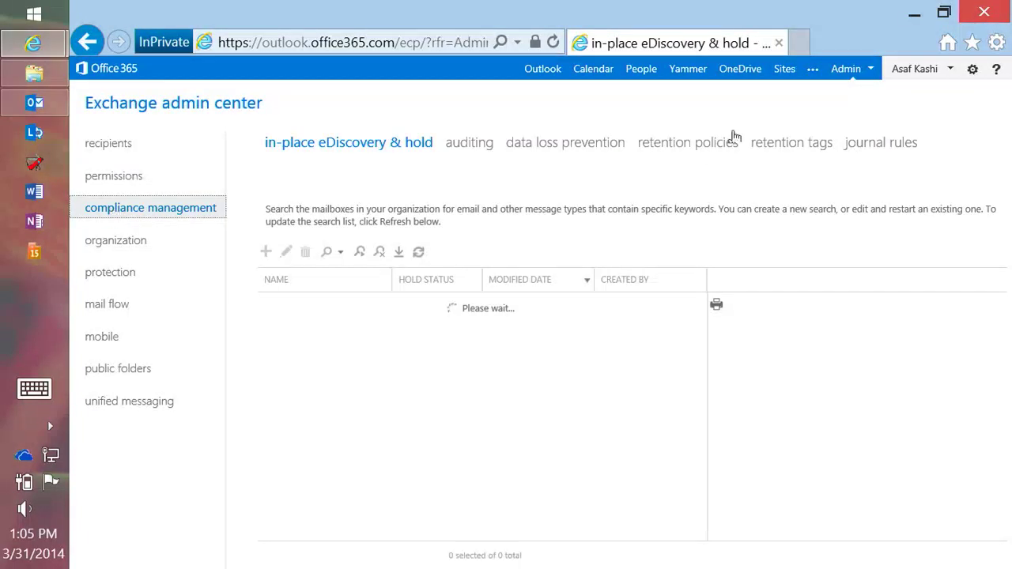
{"action": "left_click", "coordinate": [571, 150]}
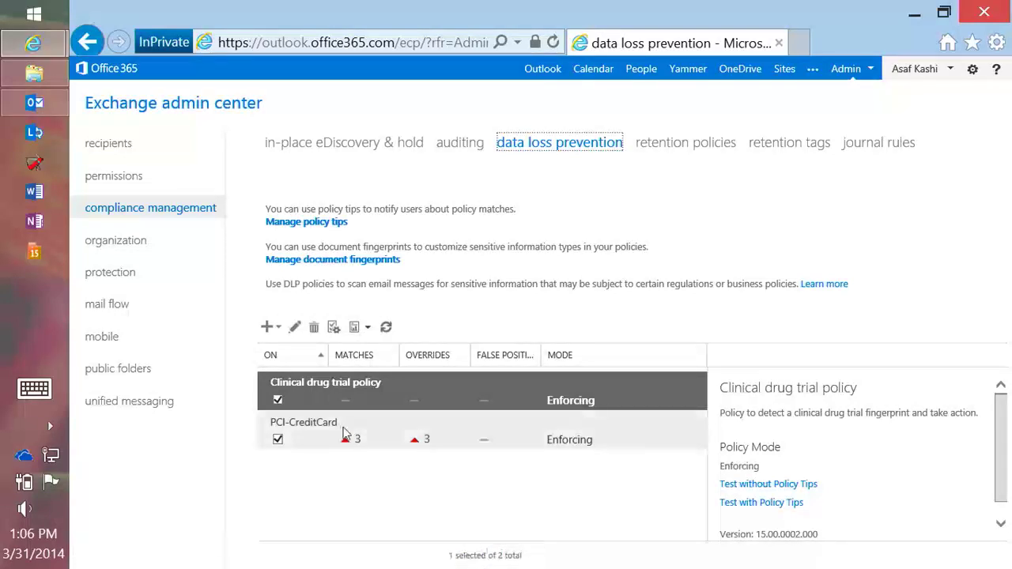
{"action": "left_click", "coordinate": [280, 328]}
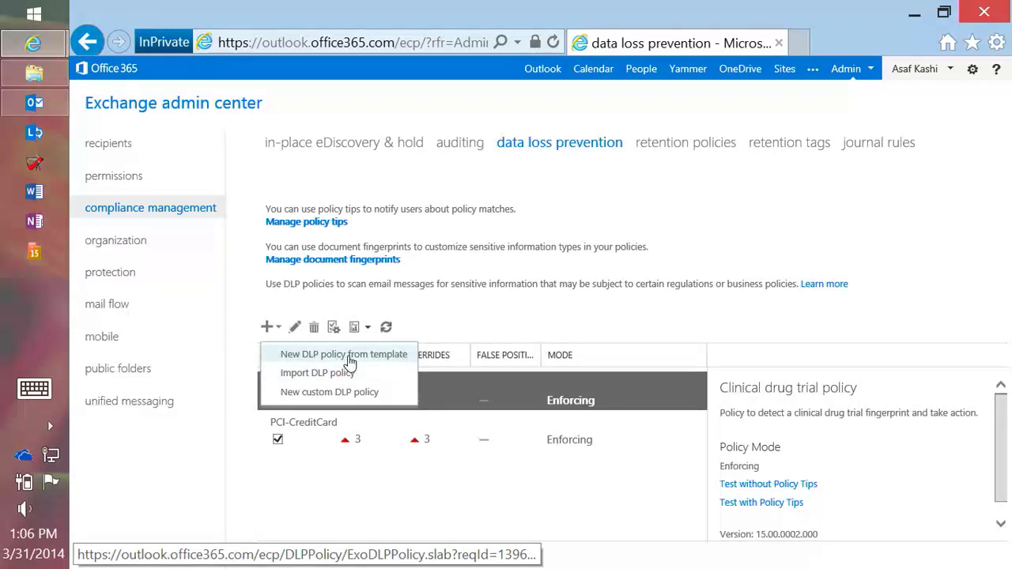
{"action": "left_click", "coordinate": [350, 362]}
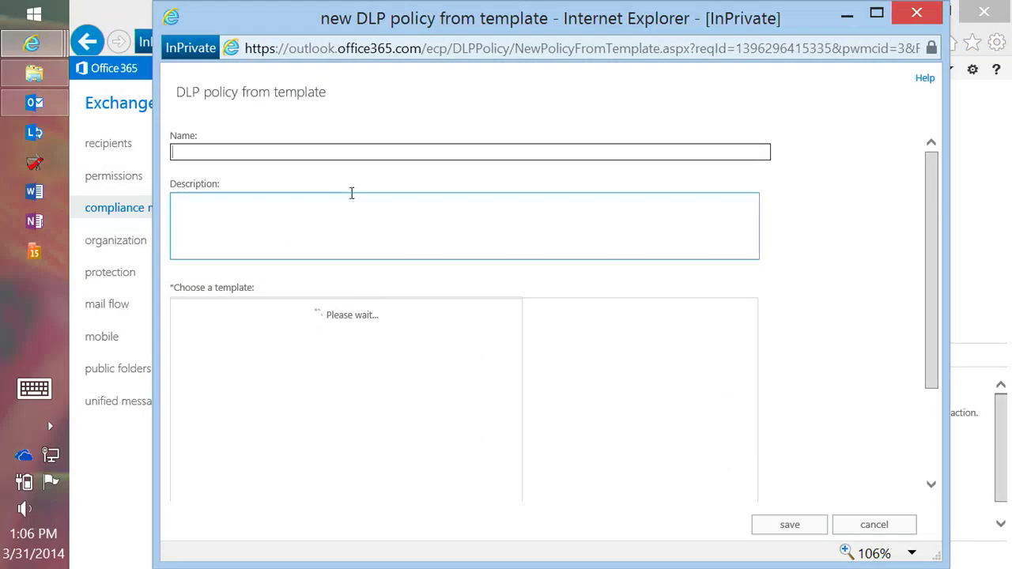
{"action": "left_click", "coordinate": [353, 153]}
{"action": "type", "text": "MEC"}
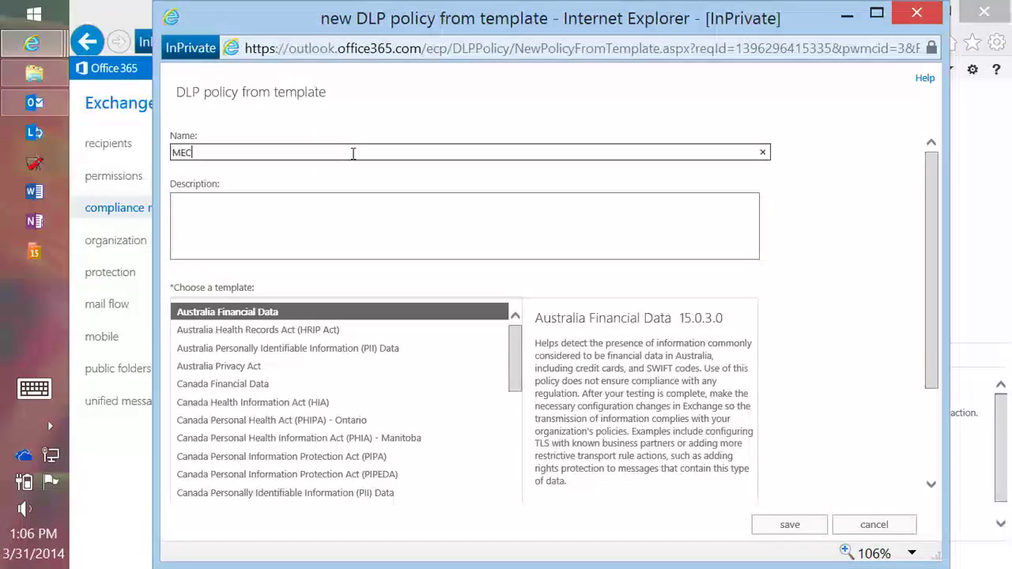
{"action": "type", "text": " Demo 1"}
Choose the U.S. Health Insurance Act (HIPAA) template for the new policy and save it.
{"action": "left_click_drag", "start_coordinate": [511, 348], "coordinate": [524, 468]}
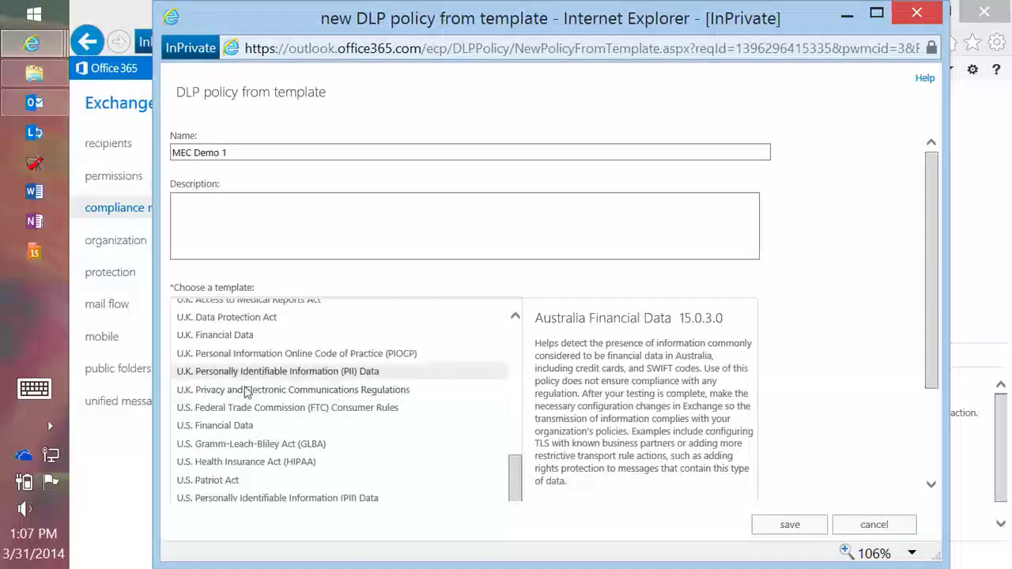
{"action": "left_click", "coordinate": [303, 466]}
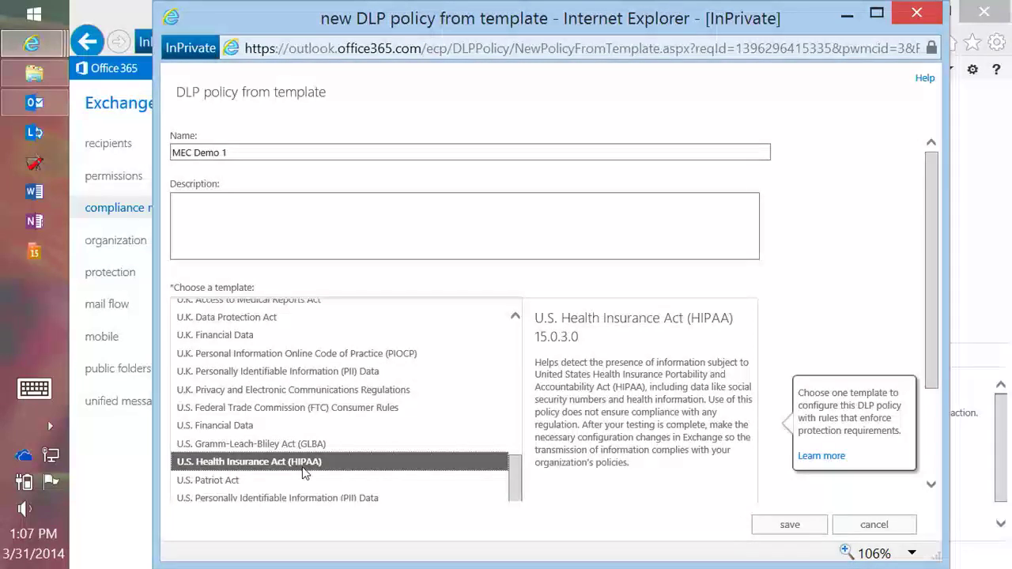
{"action": "left_click", "coordinate": [790, 525]}
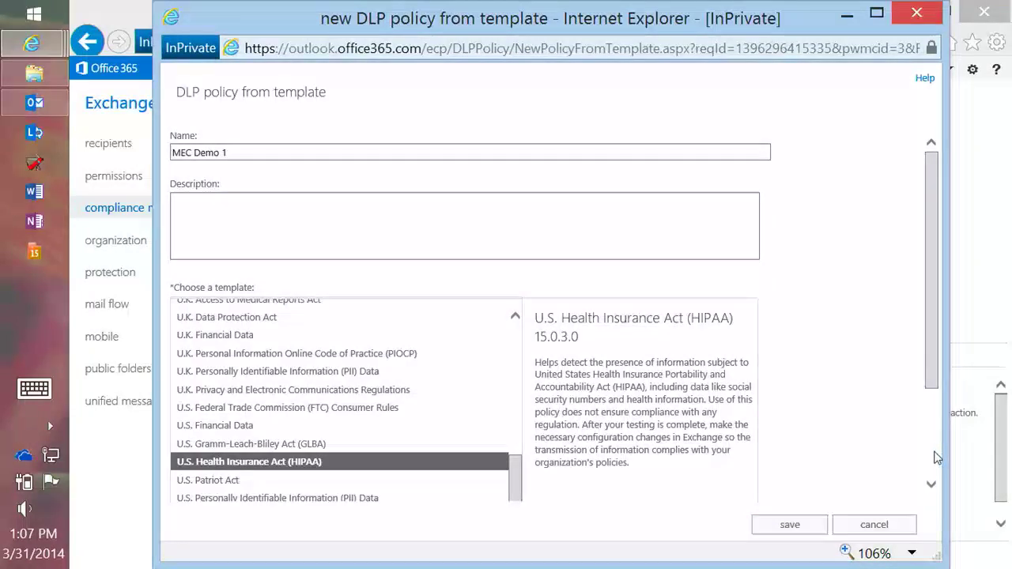
{"action": "scroll", "coordinate": [937, 457], "scroll_direction": "down", "scroll_amount": 3}
{"action": "left_click", "coordinate": [813, 524]}
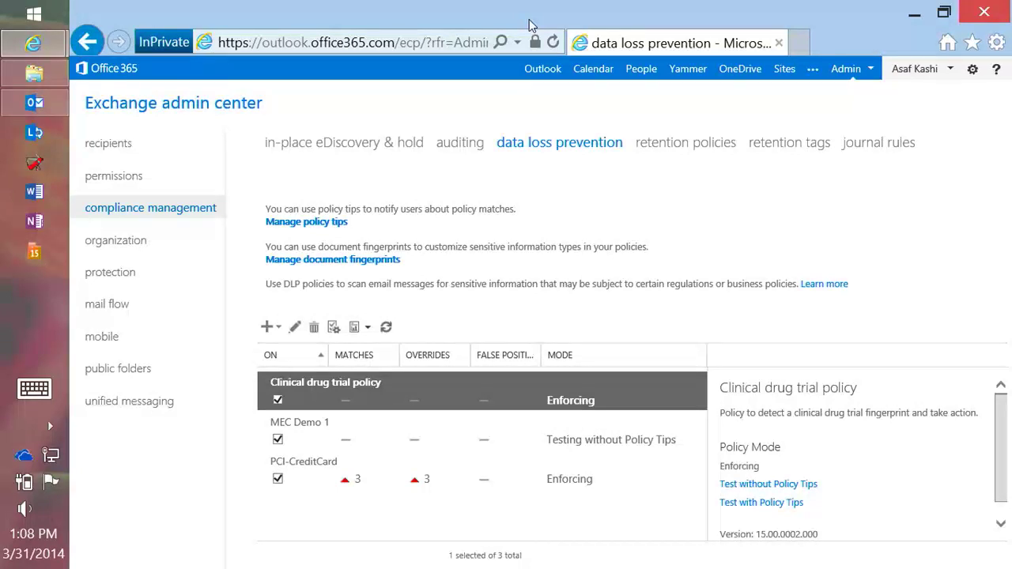
Open the MEC Demo 1 policy for editing and review its general settings, including the state and mode options.
{"action": "left_click", "coordinate": [331, 434]}
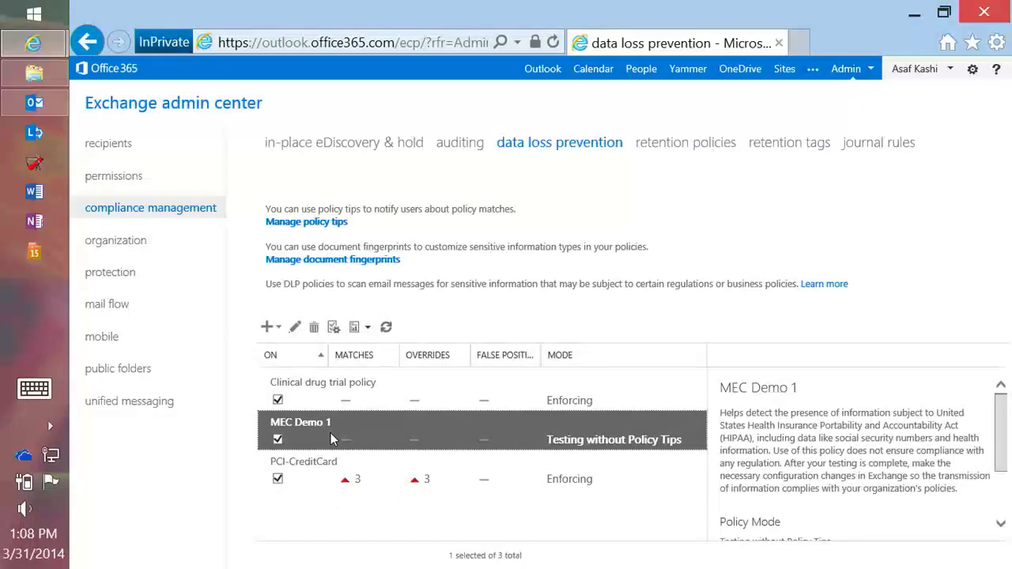
{"action": "double_click", "coordinate": [499, 441]}
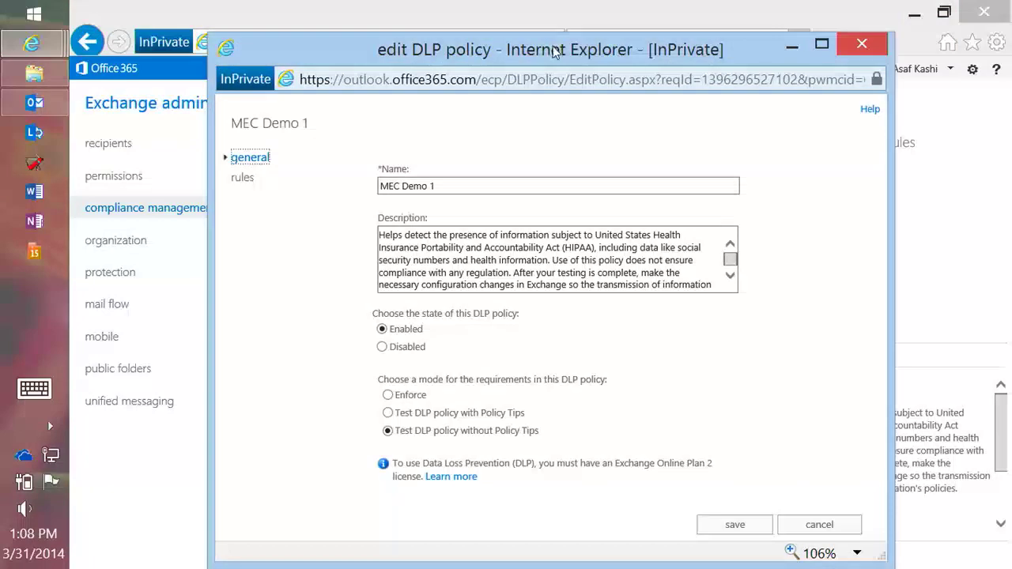
{"action": "left_click", "coordinate": [822, 44]}
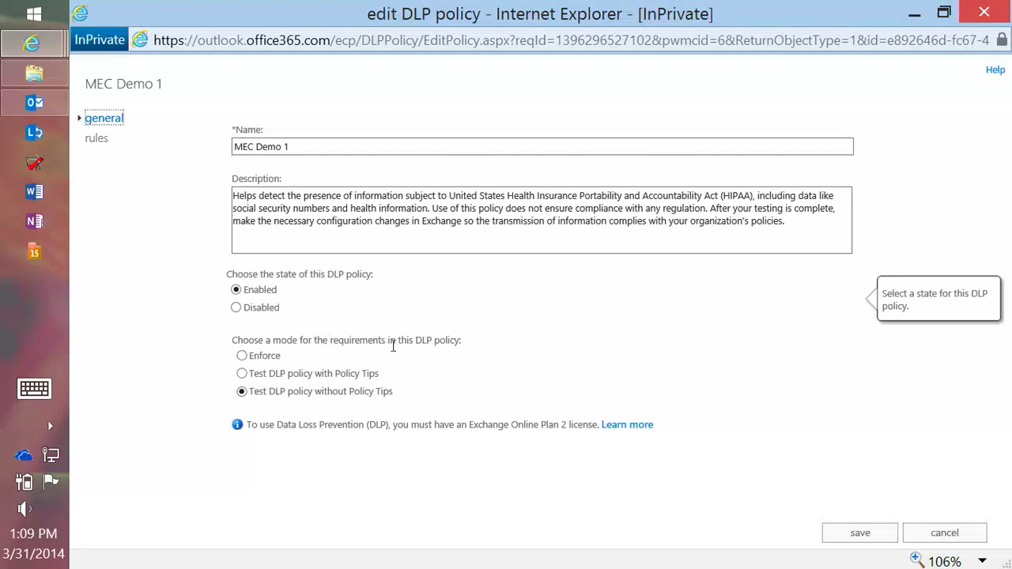
{"action": "mouse_move", "coordinate": [429, 356]}
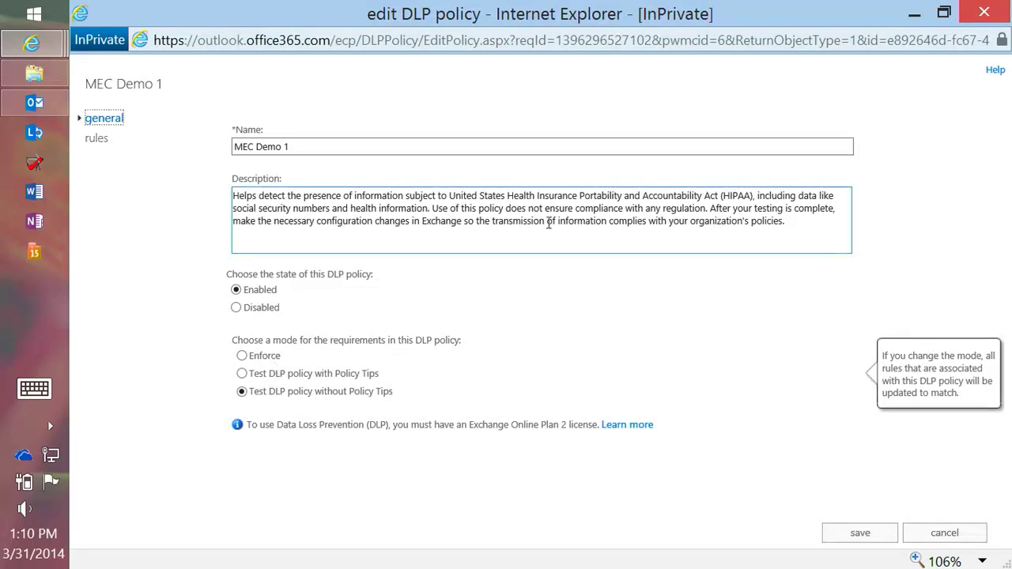
Open the policy's "U.S. HIPAA: Scan email sent outside - low count" rule and review its conditions, actions and properties.
{"action": "left_click", "coordinate": [95, 138]}
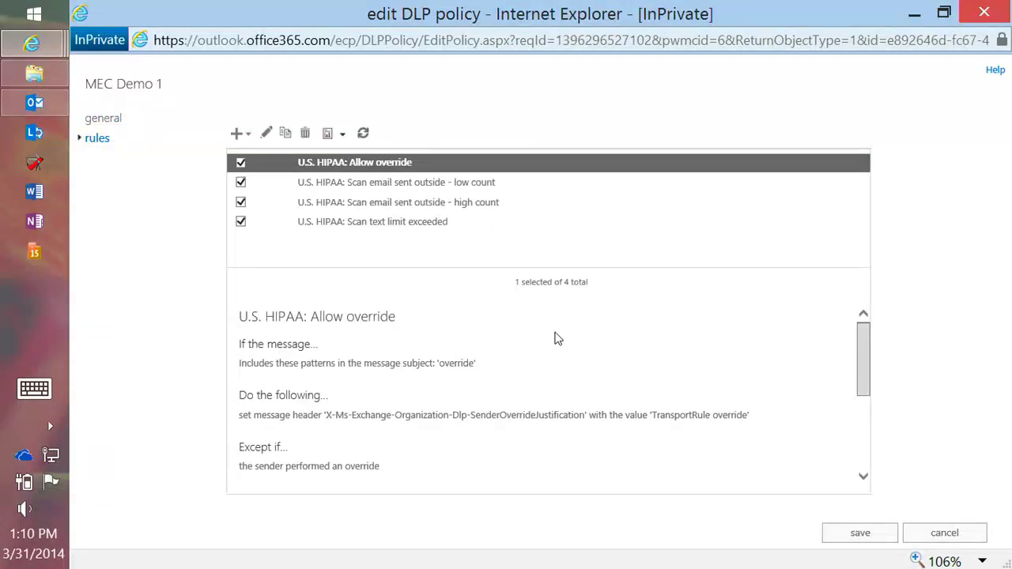
{"action": "left_click", "coordinate": [491, 189]}
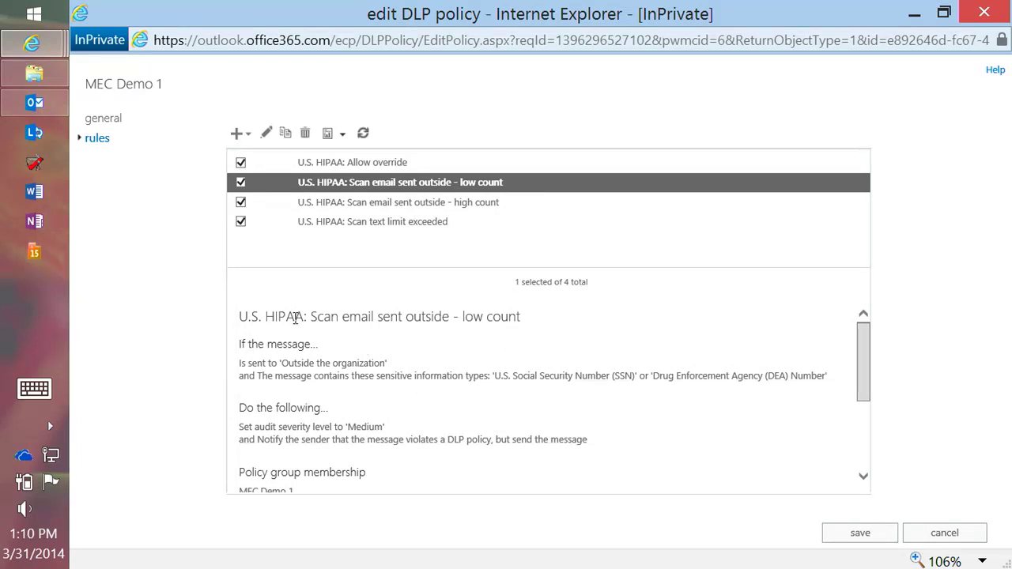
{"action": "double_click", "coordinate": [419, 184]}
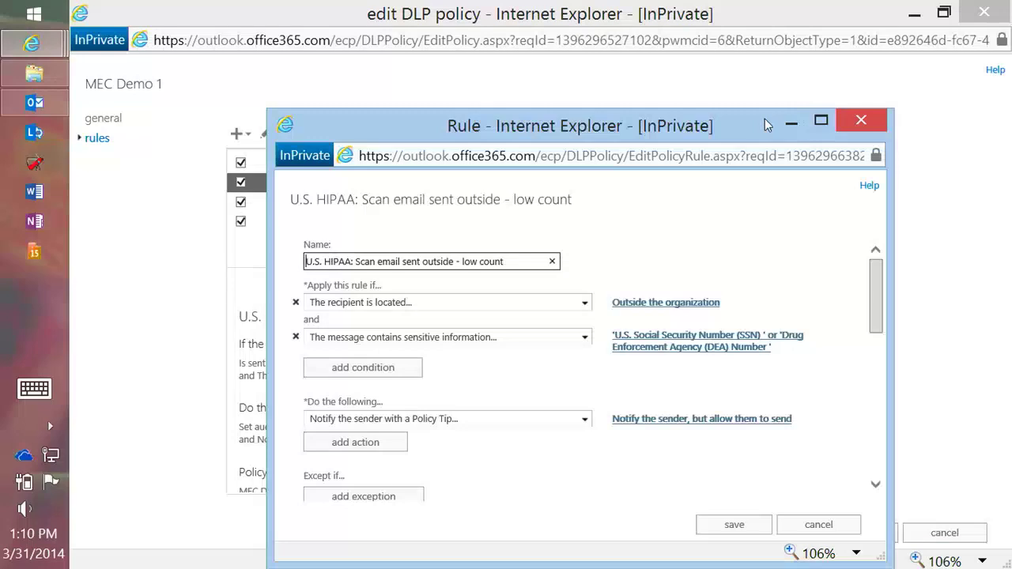
{"action": "left_click", "coordinate": [821, 121]}
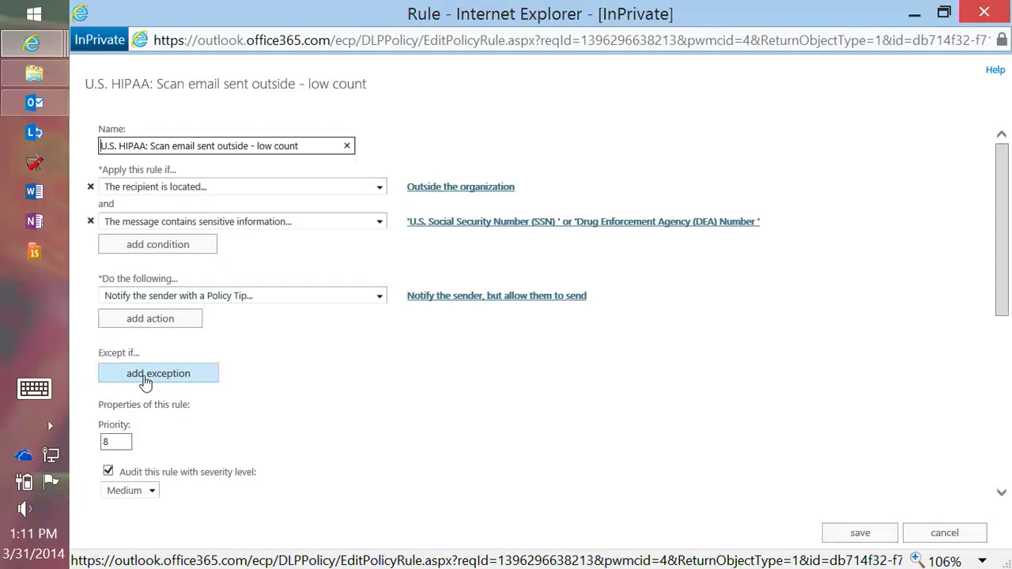
{"action": "scroll", "coordinate": [269, 423], "scroll_direction": "down", "scroll_amount": 5}
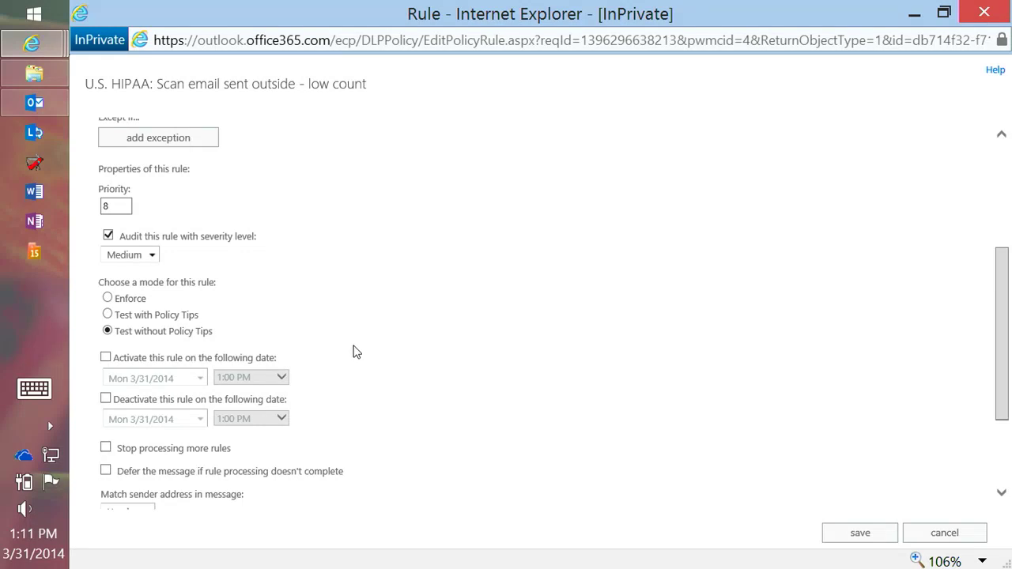
{"action": "scroll", "coordinate": [353, 351], "scroll_direction": "up", "scroll_amount": 3}
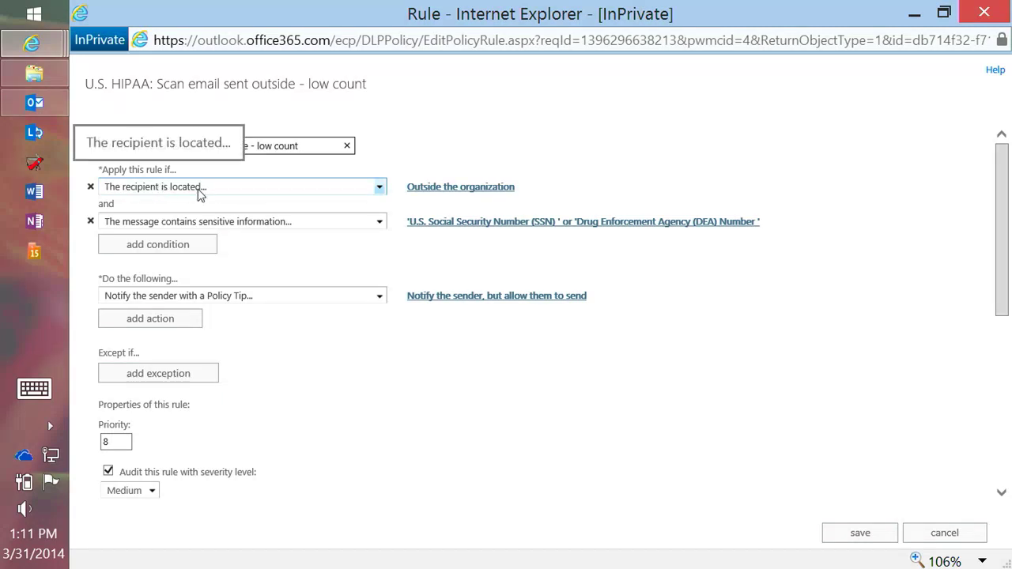
View the available recipient locations for the rule's recipient condition, then close the selection without changing it.
{"action": "left_click", "coordinate": [431, 195]}
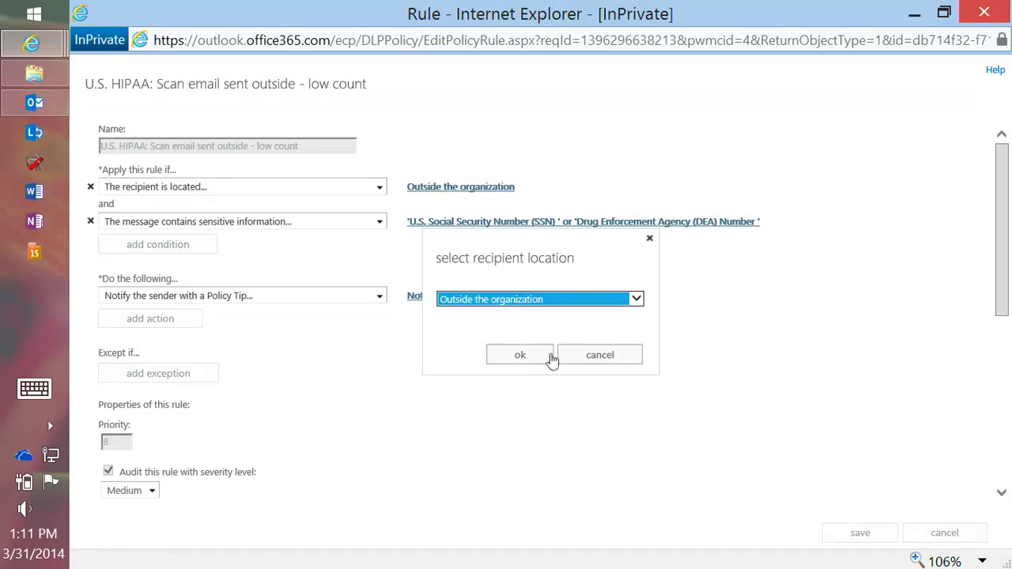
{"action": "left_click", "coordinate": [548, 303]}
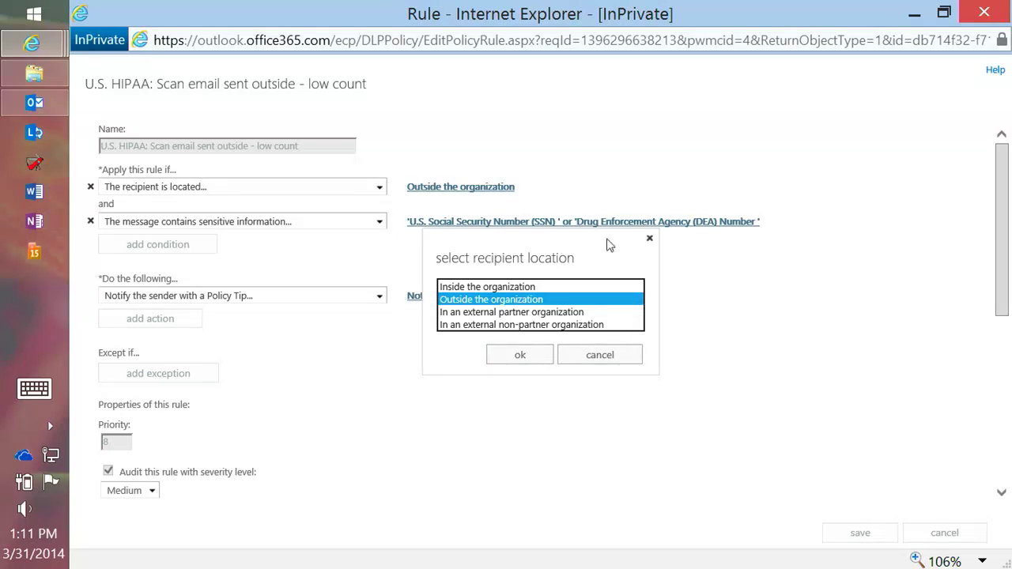
{"action": "left_click", "coordinate": [611, 245]}
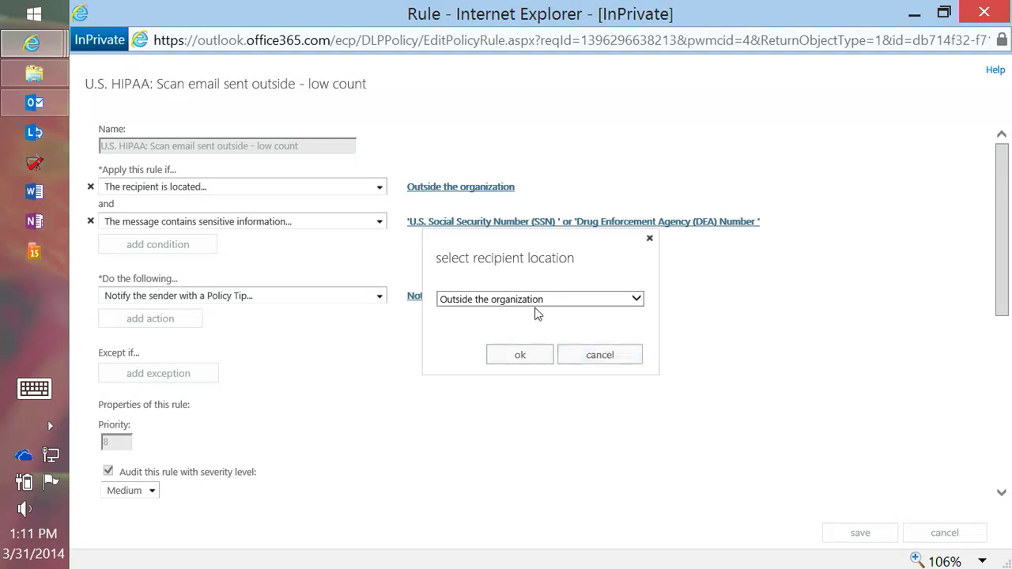
{"action": "left_click", "coordinate": [601, 360]}
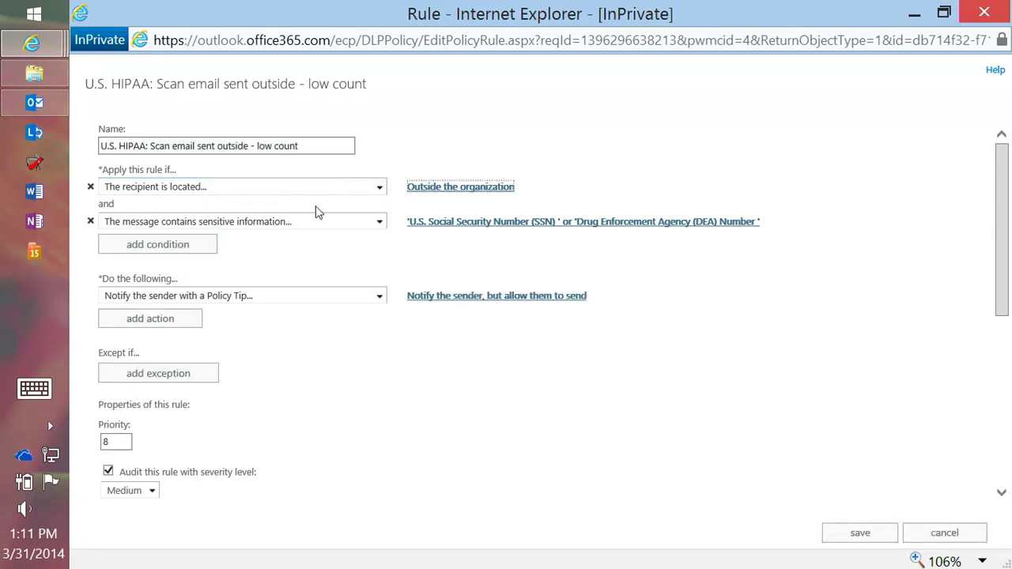
Inspect the sensitive information types in the rule's message condition with the name column widened, then cancel out.
{"action": "left_click", "coordinate": [489, 229]}
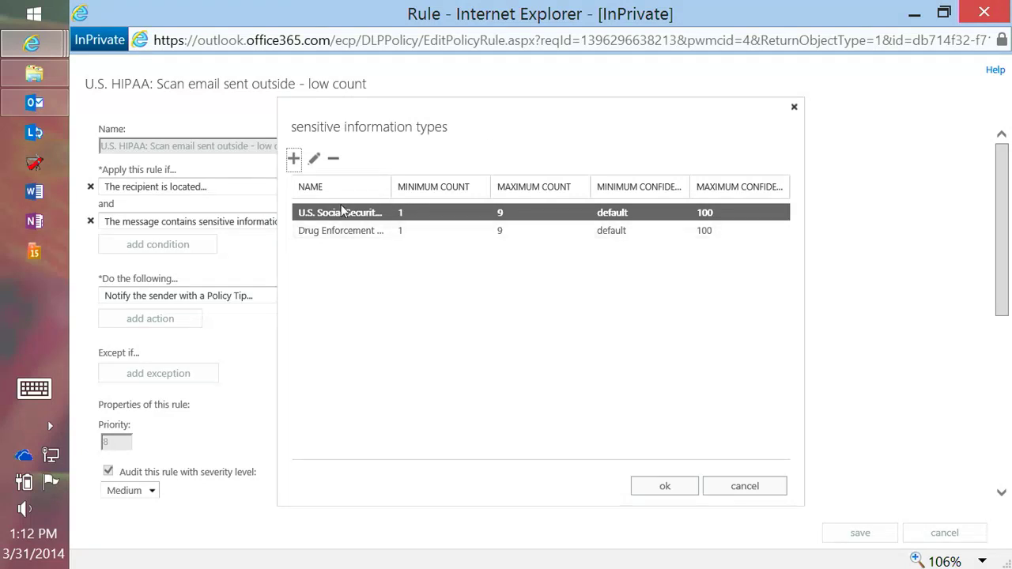
{"action": "left_click_drag", "start_coordinate": [392, 186], "coordinate": [431, 178]}
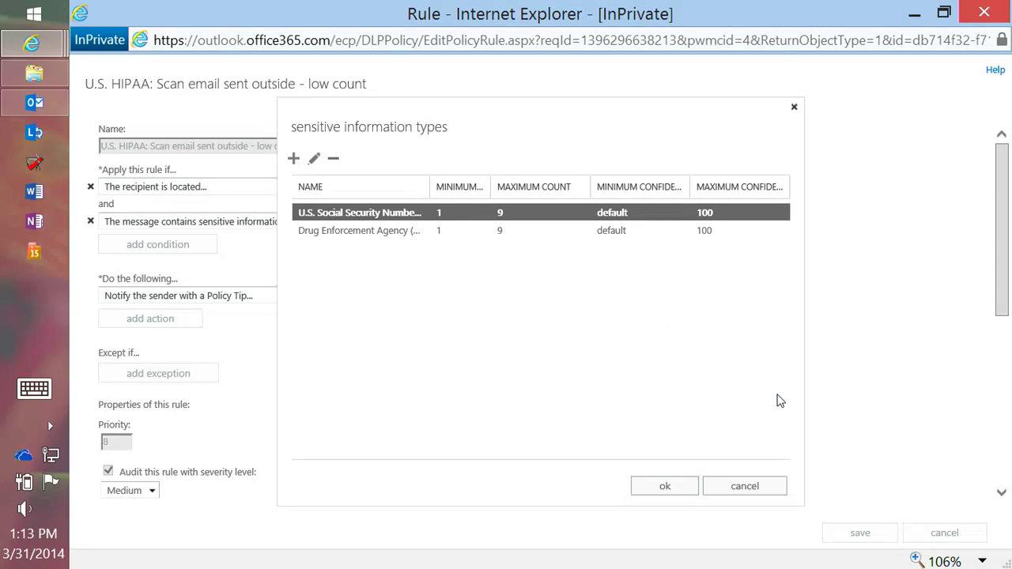
{"action": "left_click", "coordinate": [762, 492]}
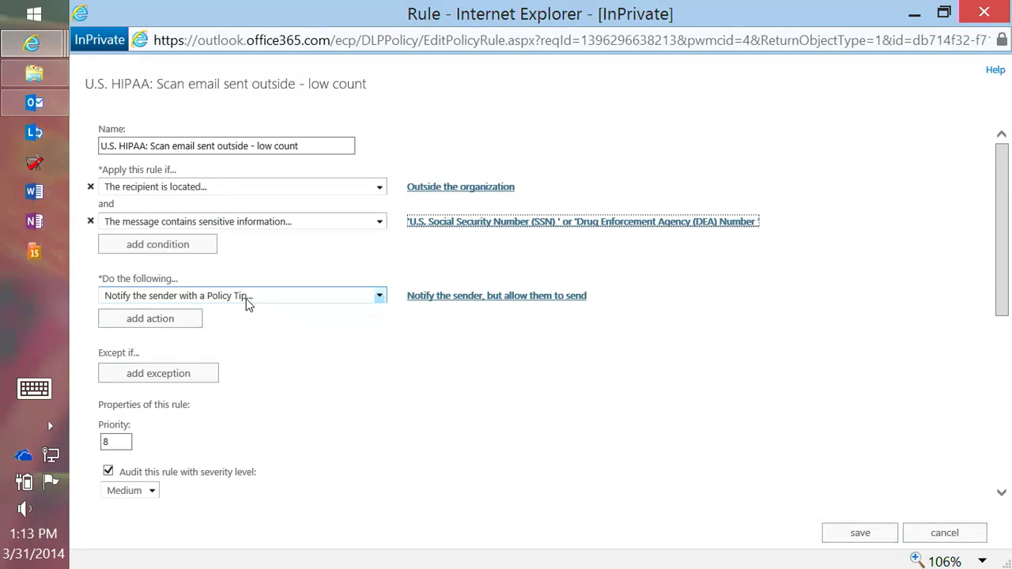
Review the blocking and override options of the low count rule's Policy Tip action, then leave the rule without saving.
{"action": "left_click", "coordinate": [437, 297]}
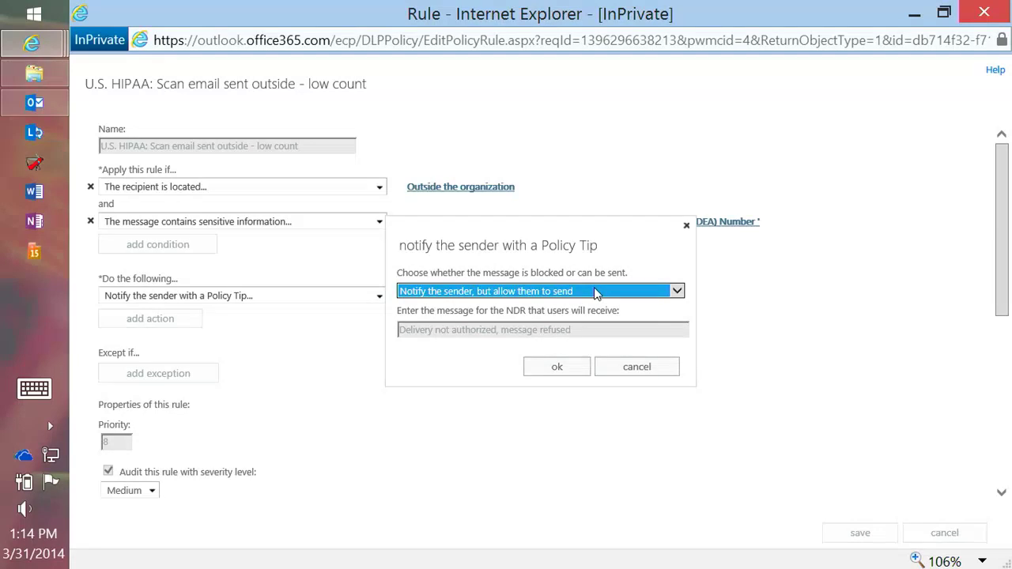
{"action": "left_click", "coordinate": [596, 293]}
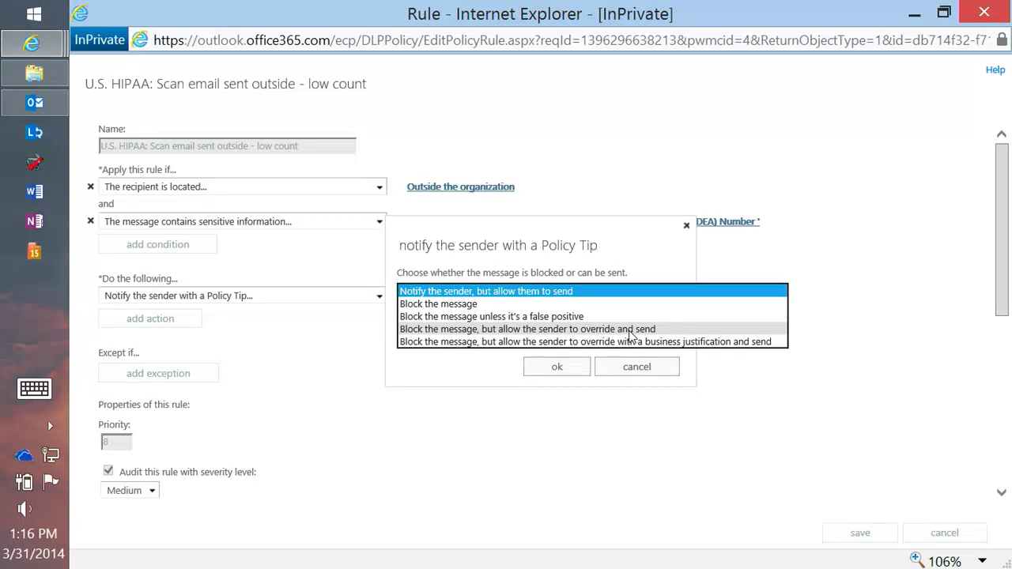
{"action": "left_click", "coordinate": [822, 294]}
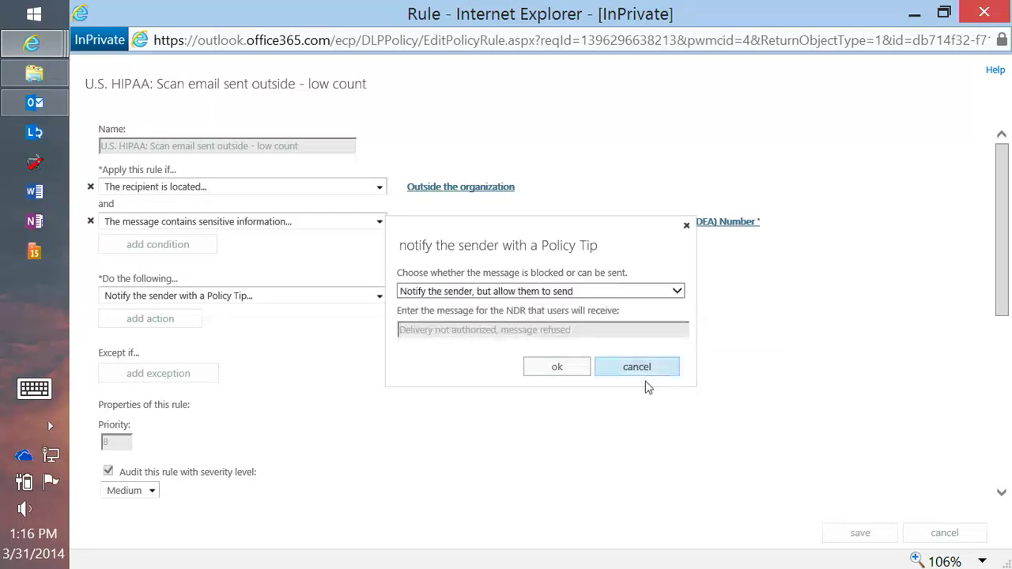
{"action": "left_click", "coordinate": [637, 368]}
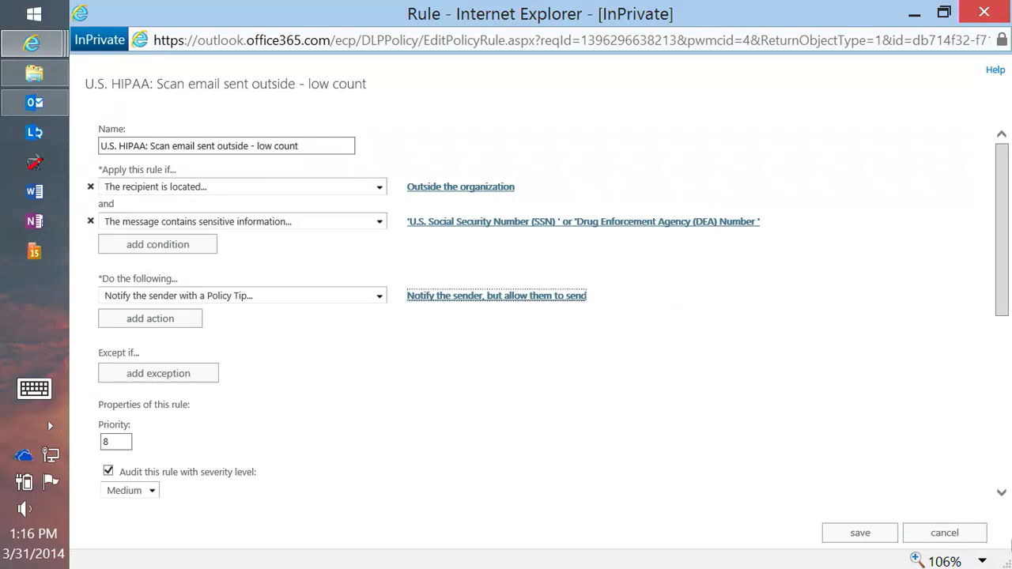
{"action": "left_click", "coordinate": [955, 539]}
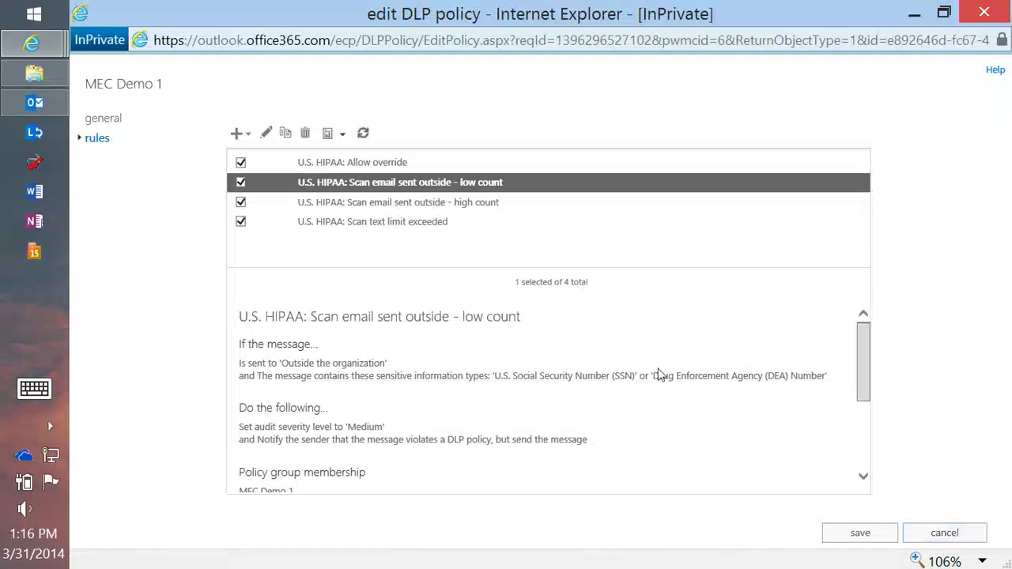
Inspect the sensitive information types in the "U.S. HIPAA: Scan email sent outside - high count" rule, then close the rule and policy without saving.
{"action": "double_click", "coordinate": [470, 204]}
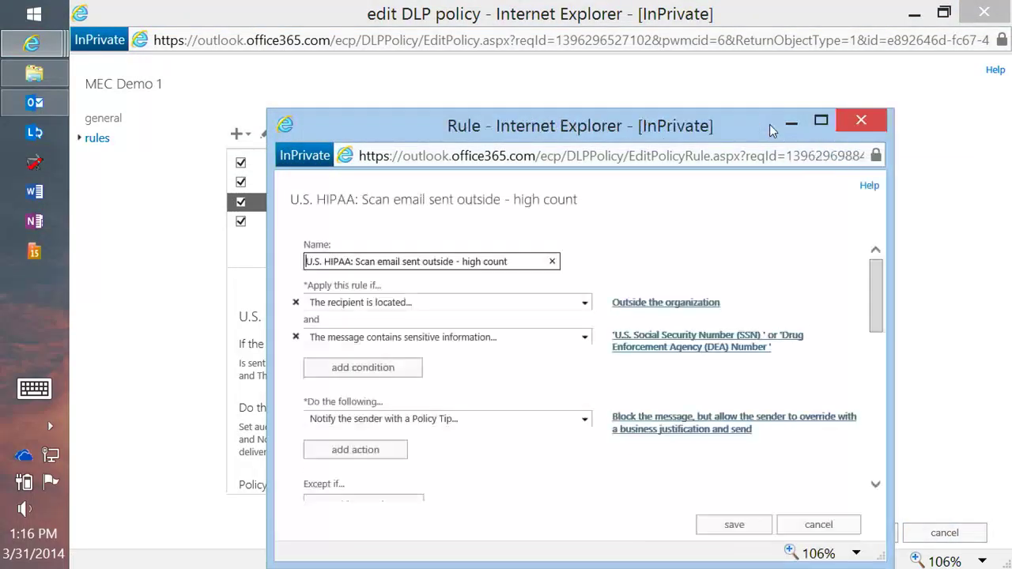
{"action": "left_click", "coordinate": [820, 121]}
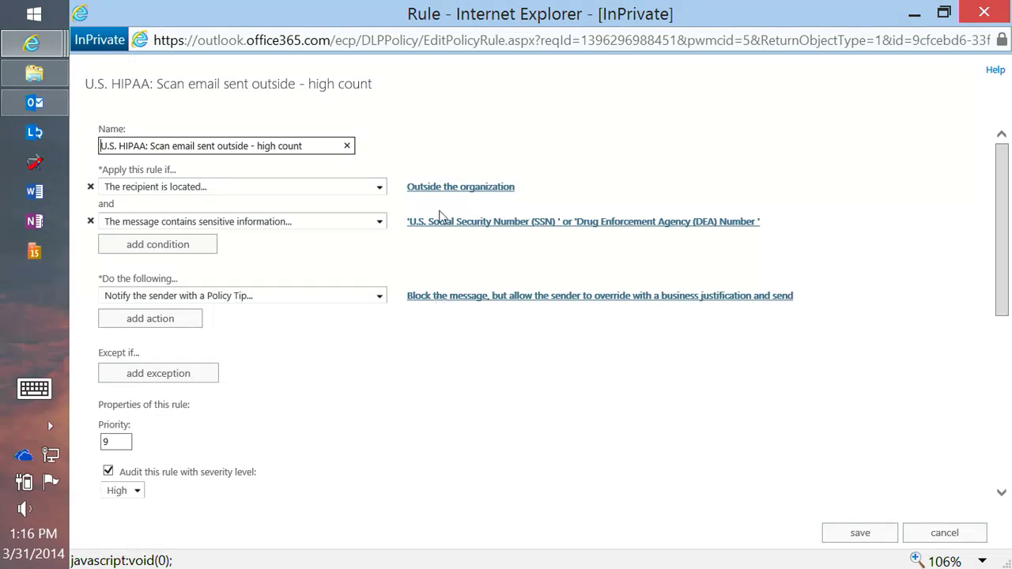
{"action": "left_click", "coordinate": [475, 223]}
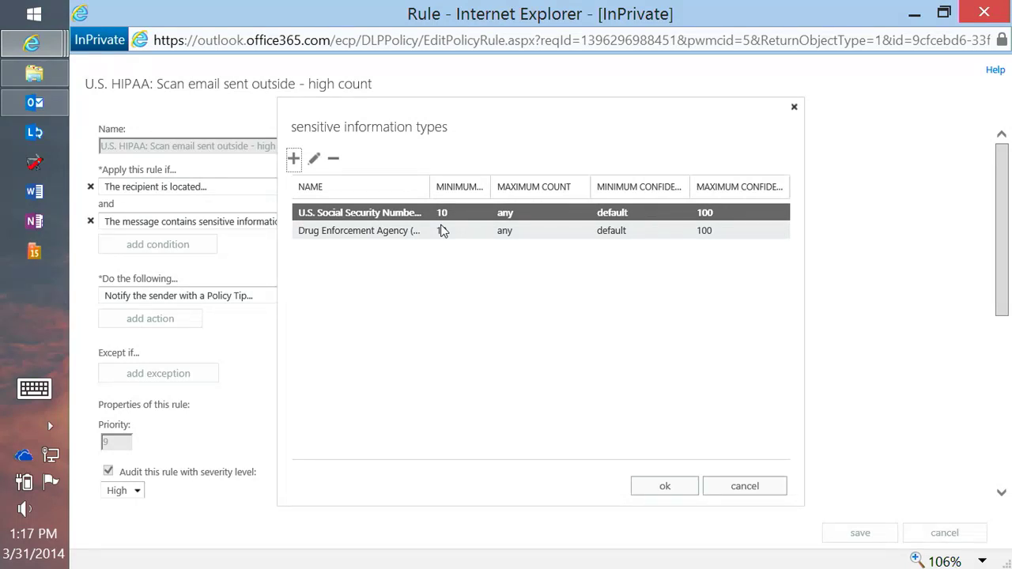
{"action": "left_click", "coordinate": [739, 489]}
{"action": "left_click", "coordinate": [944, 533]}
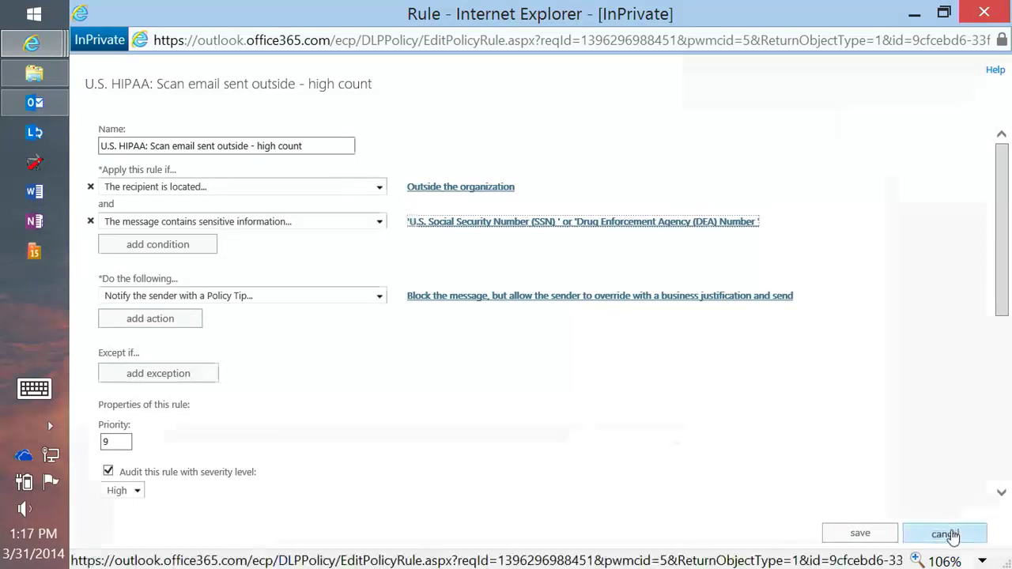
{"action": "left_click", "coordinate": [972, 9]}
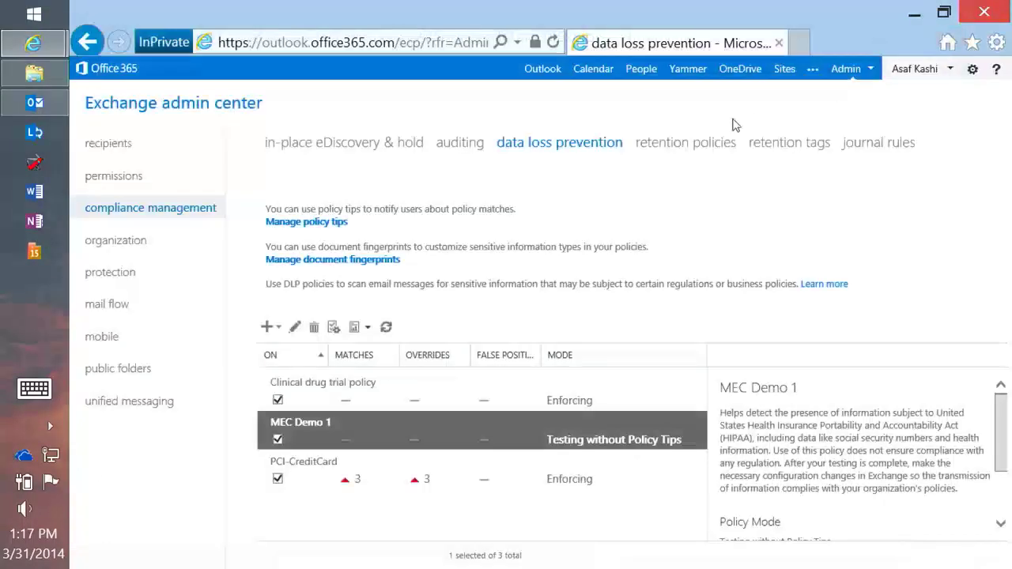
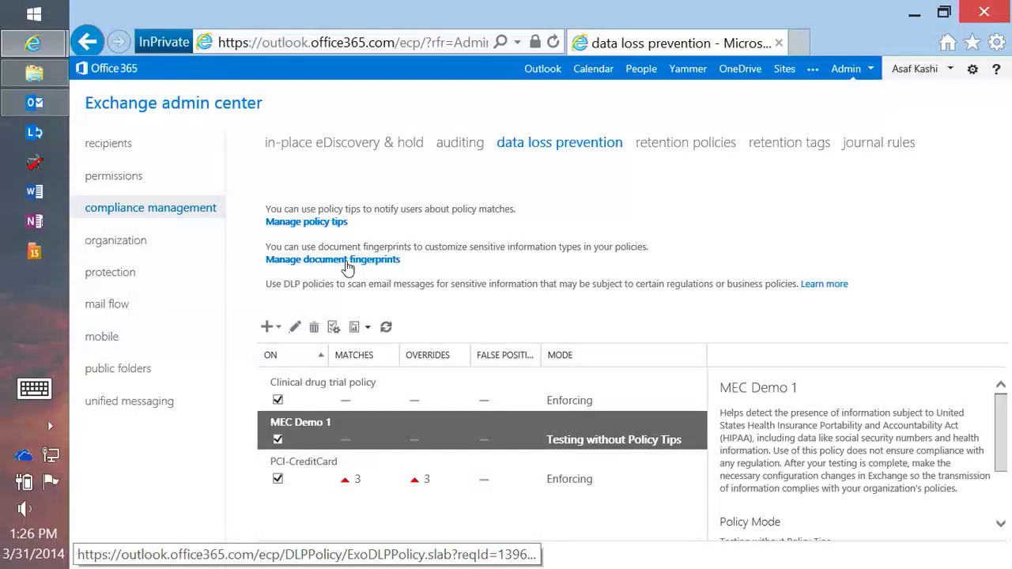
Open the document fingerprints management page from data loss prevention and maximize its window.
{"action": "left_click", "coordinate": [347, 262]}
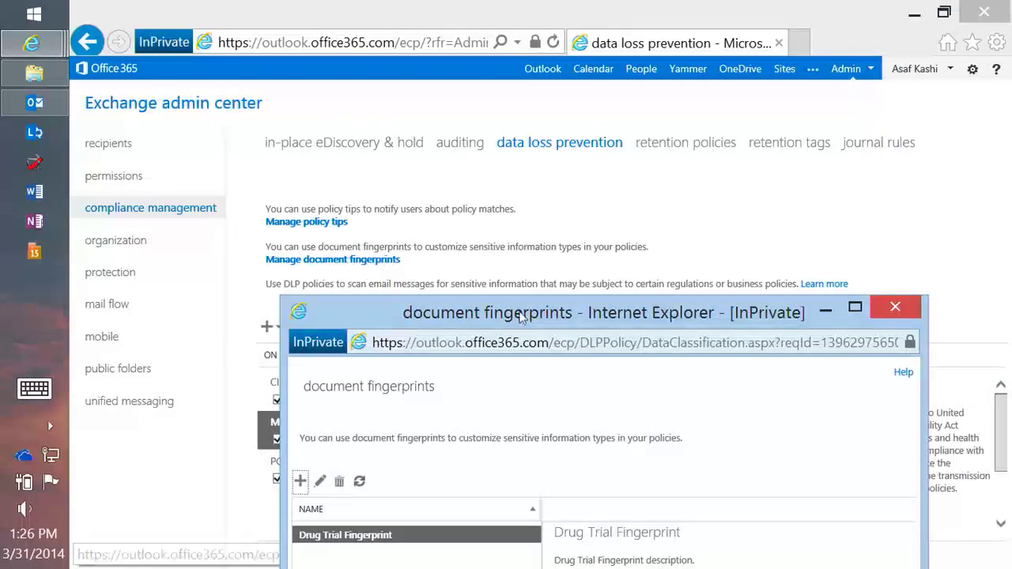
{"action": "left_click_drag", "start_coordinate": [589, 315], "coordinate": [522, 38]}
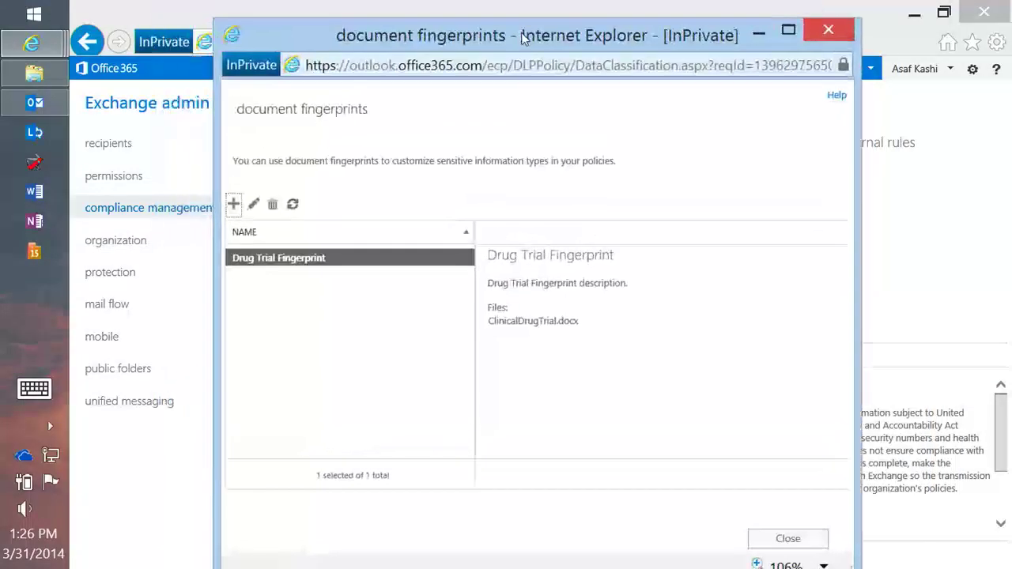
{"action": "left_click", "coordinate": [791, 35]}
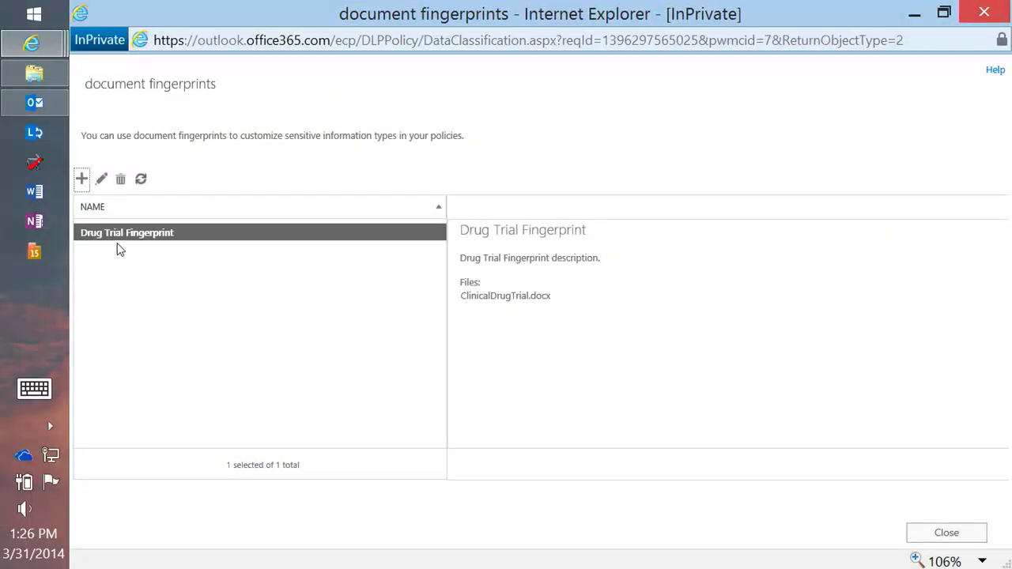
Start a new document fingerprint with "test fingerprint" as both its name and description.
{"action": "left_click", "coordinate": [82, 180]}
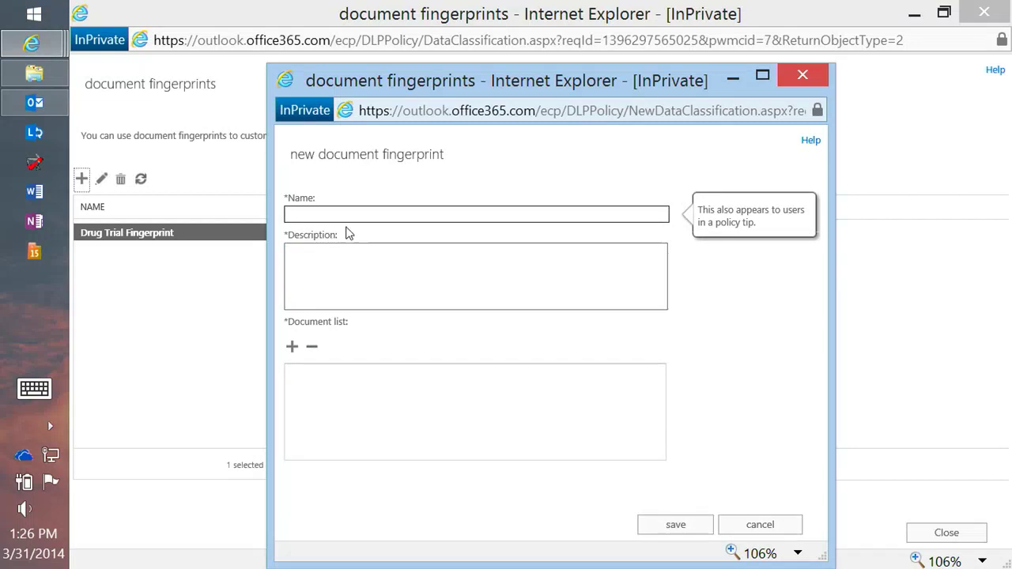
{"action": "type", "text": "test "}
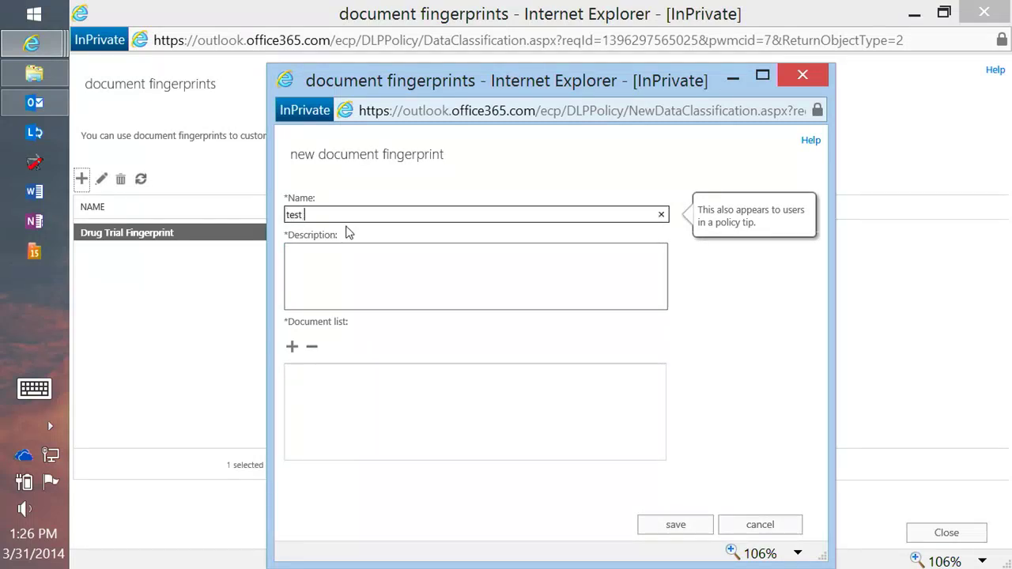
{"action": "type", "text": "fingerprint"}
{"action": "left_click", "coordinate": [345, 251]}
{"action": "triple_click", "coordinate": [368, 213]}
{"action": "key", "text": "ctrl+c"}
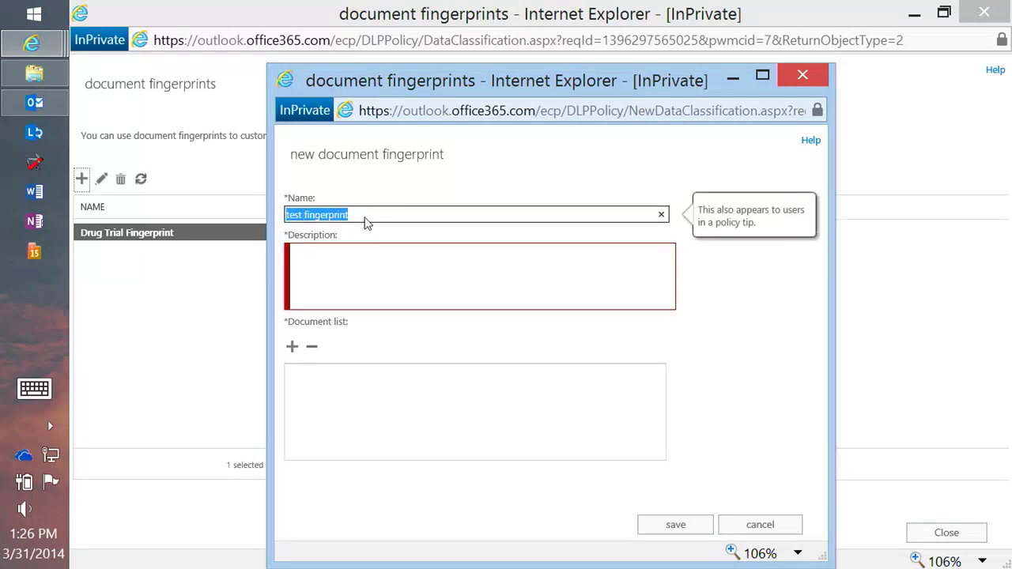
{"action": "left_click", "coordinate": [342, 276]}
{"action": "key", "text": "ctrl+v"}
Add ClinicalDrugTrial.docx from the Demo folder to the new fingerprint's document list, then discard the fingerprint without saving.
{"action": "left_click", "coordinate": [292, 346]}
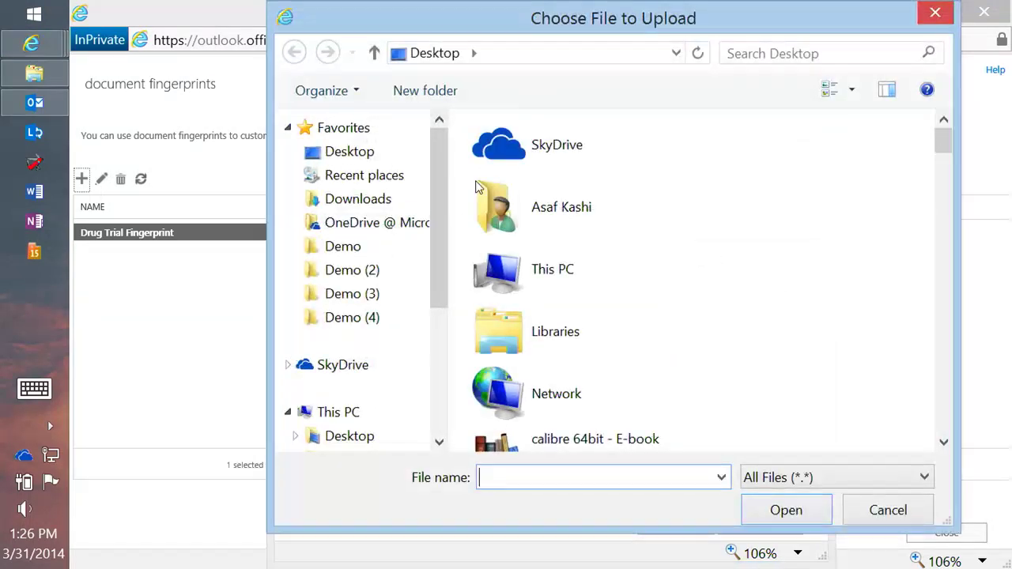
{"action": "left_click", "coordinate": [353, 251]}
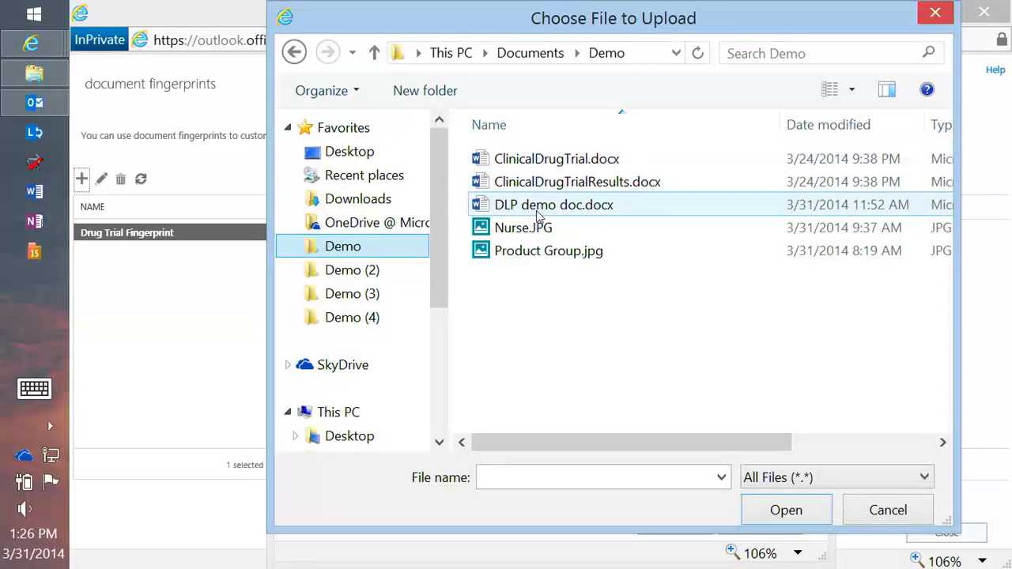
{"action": "left_click", "coordinate": [554, 161]}
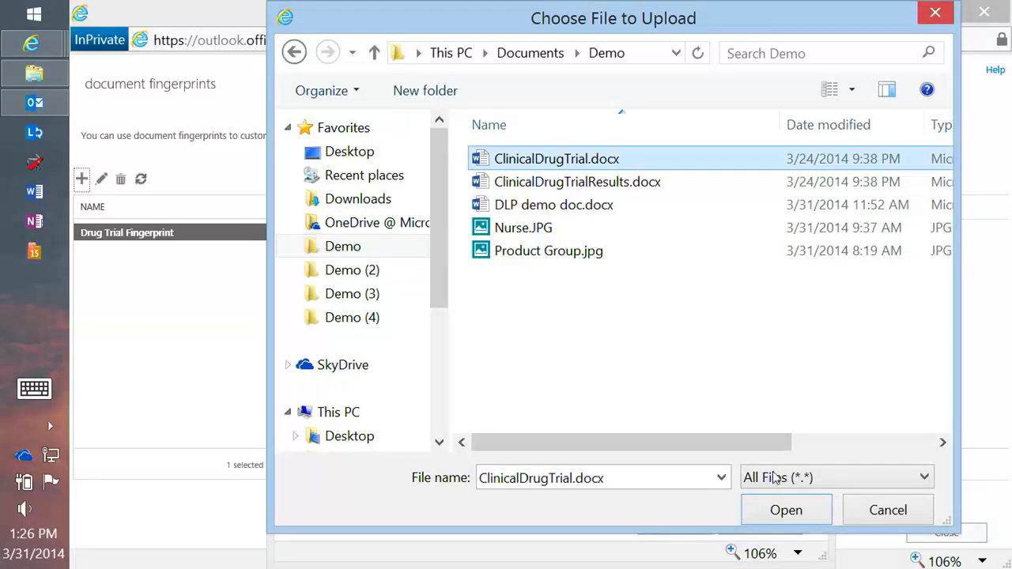
{"action": "left_click", "coordinate": [807, 520]}
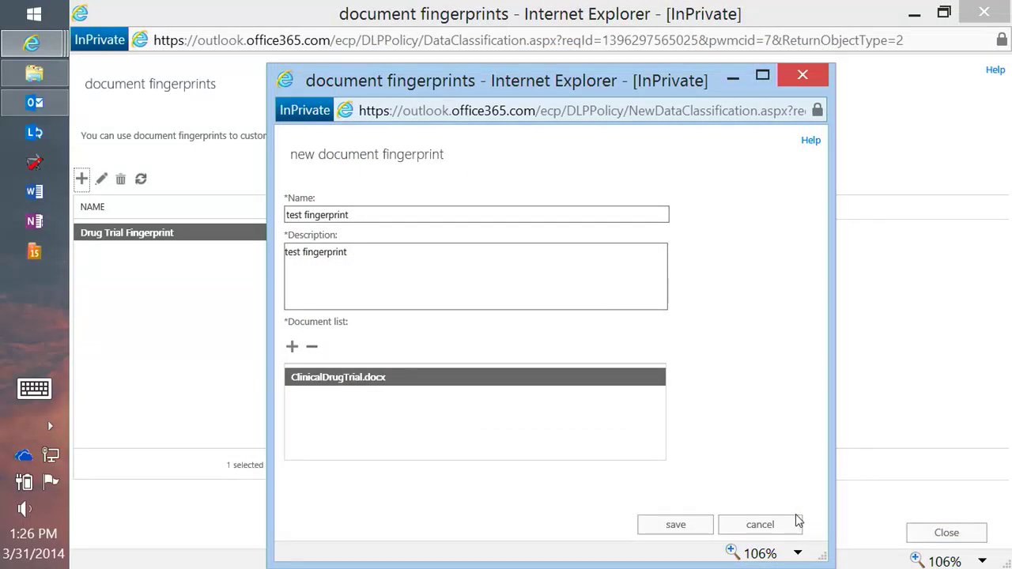
{"action": "left_click", "coordinate": [783, 524]}
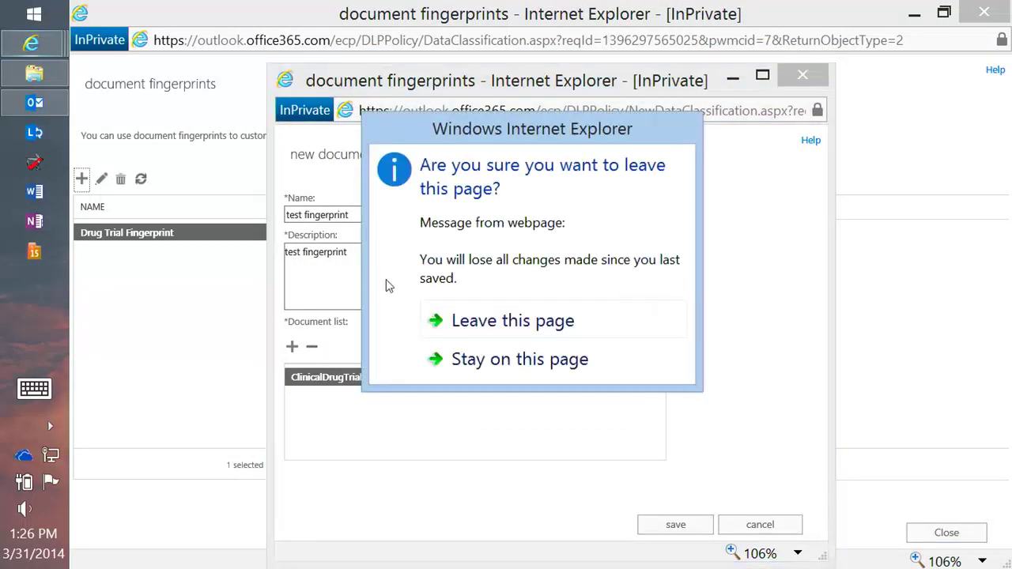
{"action": "left_click", "coordinate": [468, 320]}
View the general settings of the existing Drug Trial Fingerprint, then switch to the Demo folder in File Explorer.
{"action": "double_click", "coordinate": [139, 239]}
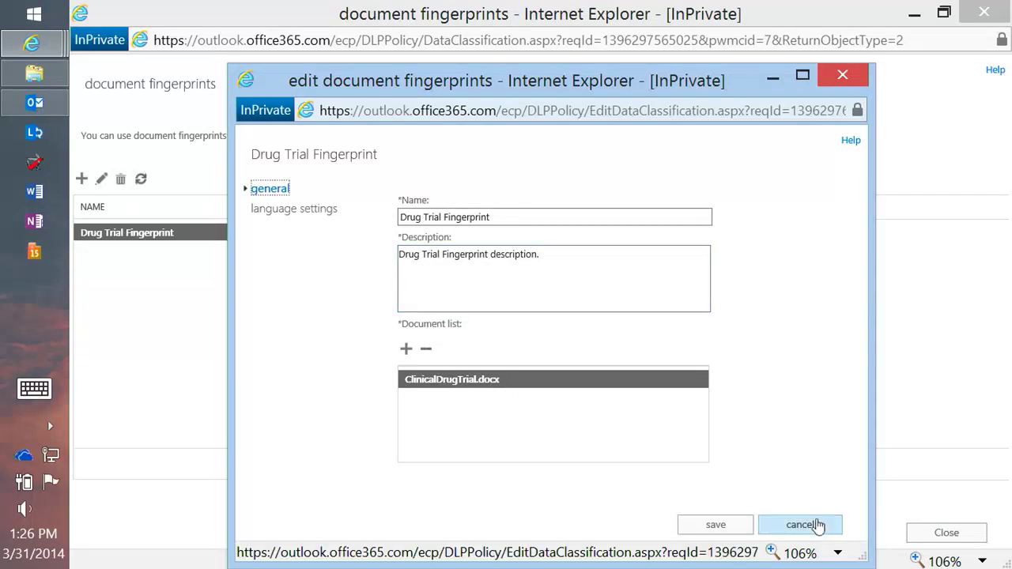
{"action": "key", "text": "alt+Tab"}
{"action": "key", "text": "alt+Tab"}
{"action": "key", "text": "alt+Tab"}
{"action": "key", "text": "alt+Tab"}
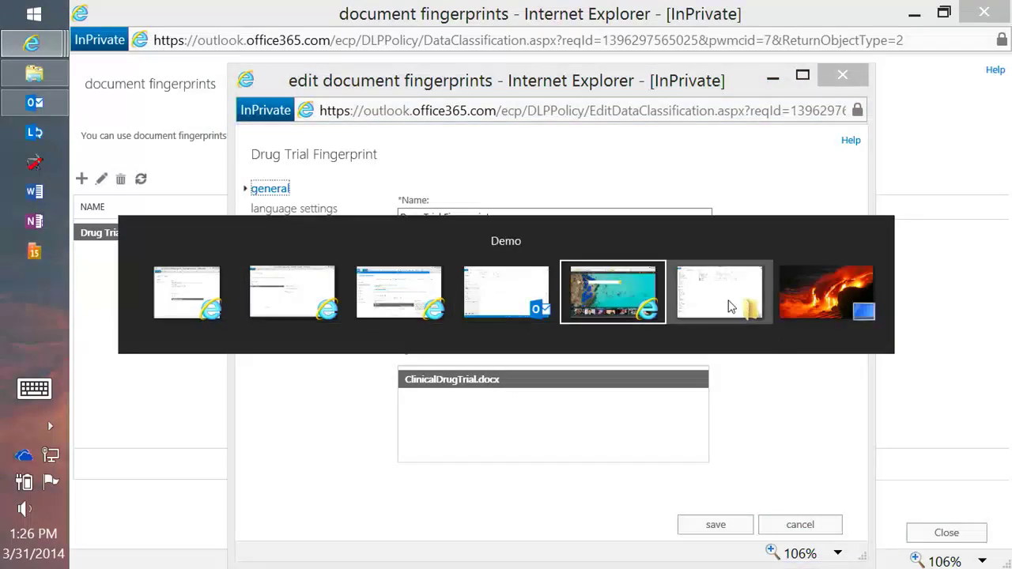
{"action": "left_click", "coordinate": [736, 306]}
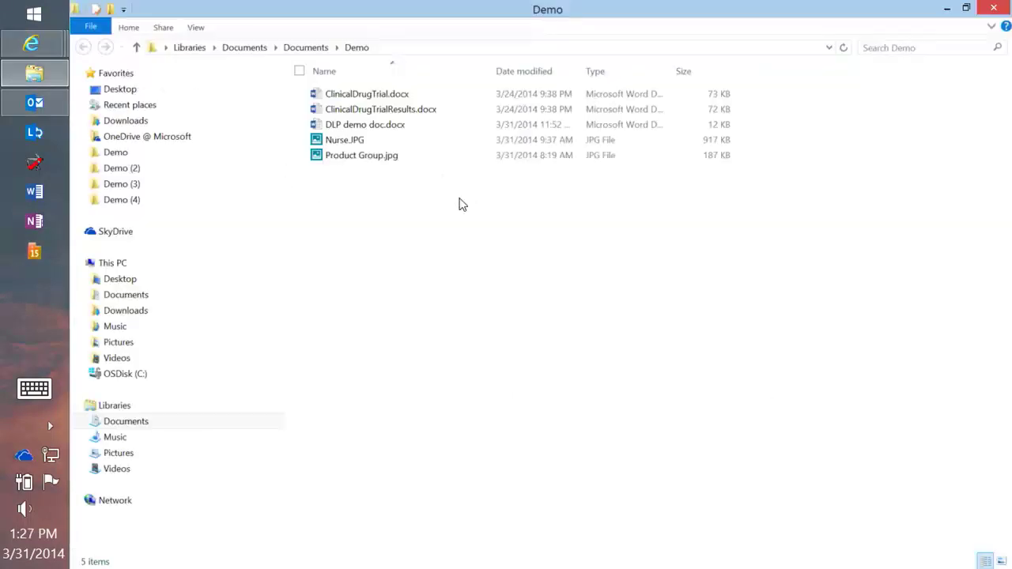
Open ClinicalDrugTrial.docx in Word, review the template through the results table on its last page, and close it.
{"action": "double_click", "coordinate": [389, 98]}
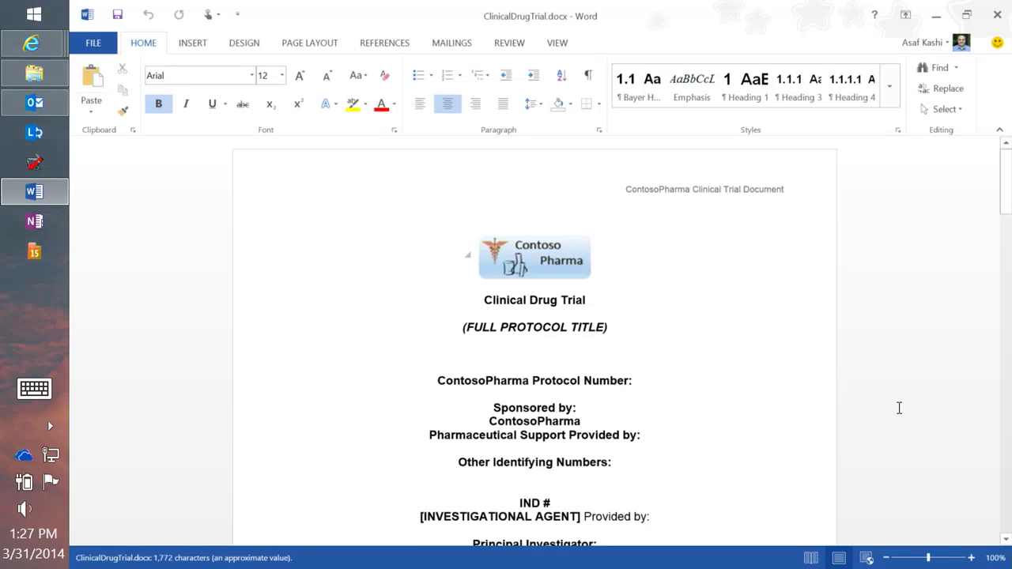
{"action": "scroll", "coordinate": [899, 408], "scroll_direction": "down", "scroll_amount": 10}
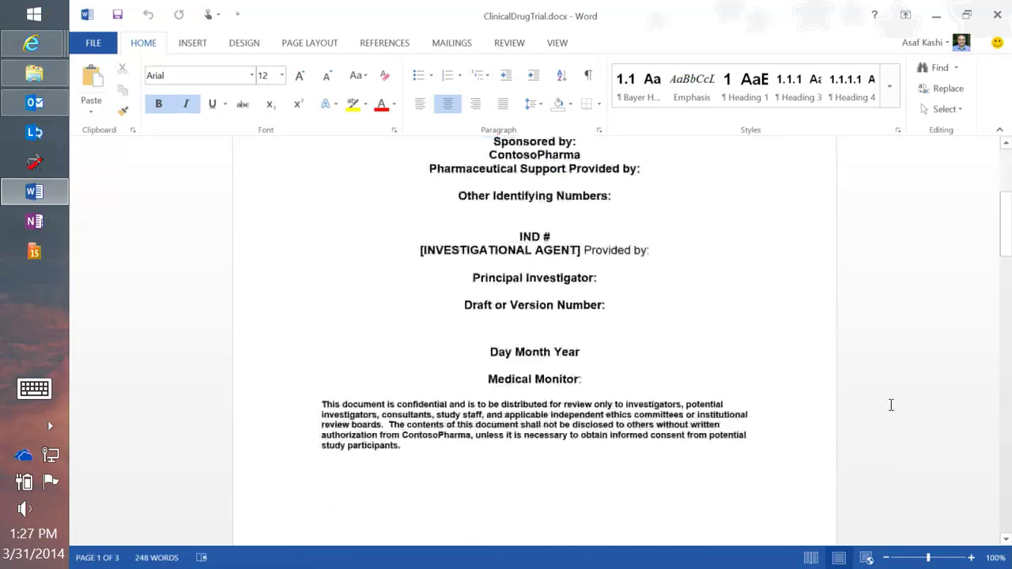
{"action": "scroll", "coordinate": [892, 405], "scroll_direction": "down", "scroll_amount": 10}
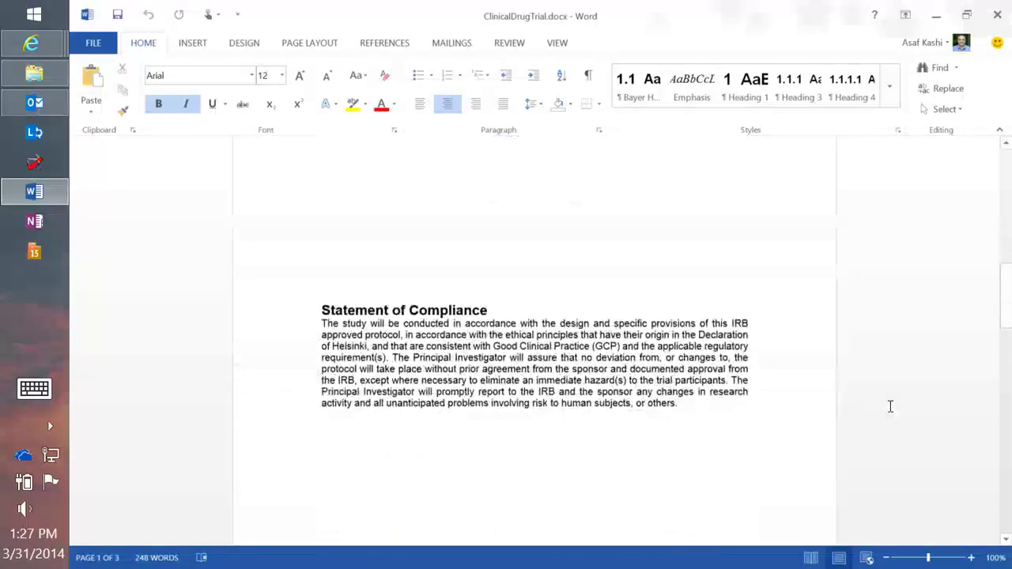
{"action": "scroll", "coordinate": [889, 407], "scroll_direction": "down", "scroll_amount": 10}
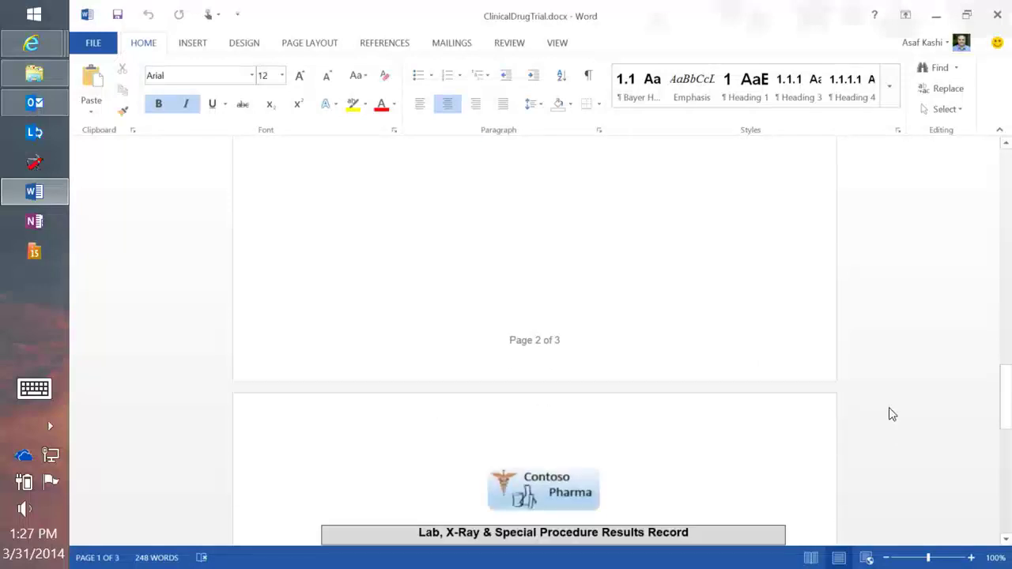
{"action": "scroll", "coordinate": [886, 418], "scroll_direction": "down", "scroll_amount": 6}
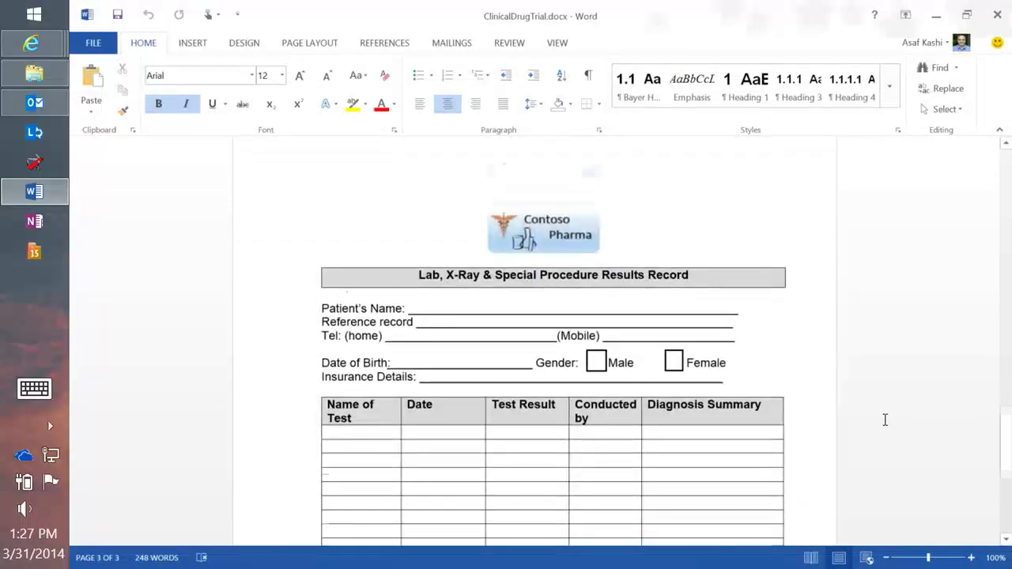
{"action": "scroll", "coordinate": [887, 418], "scroll_direction": "down", "scroll_amount": 3}
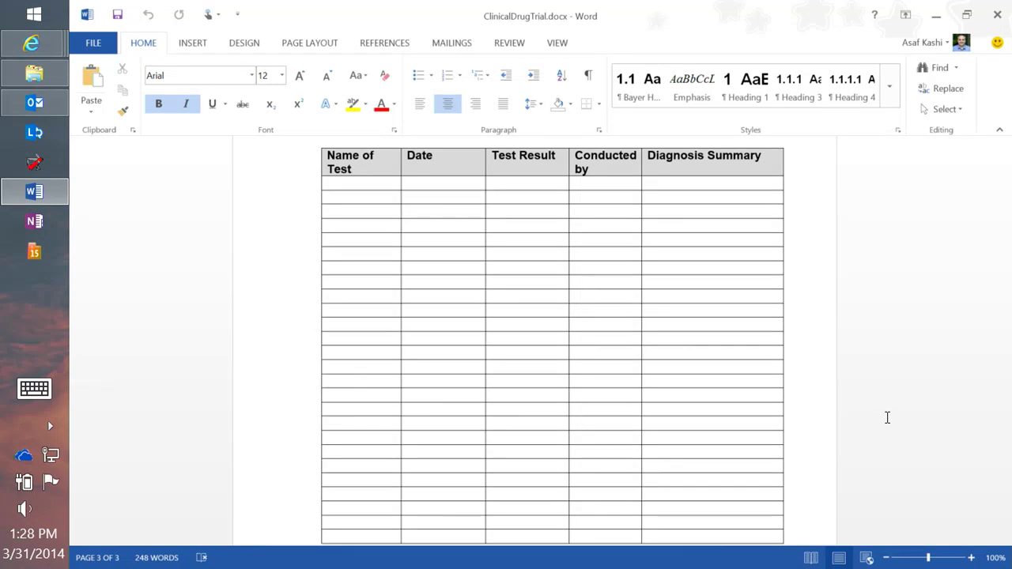
{"action": "left_click", "coordinate": [997, 14]}
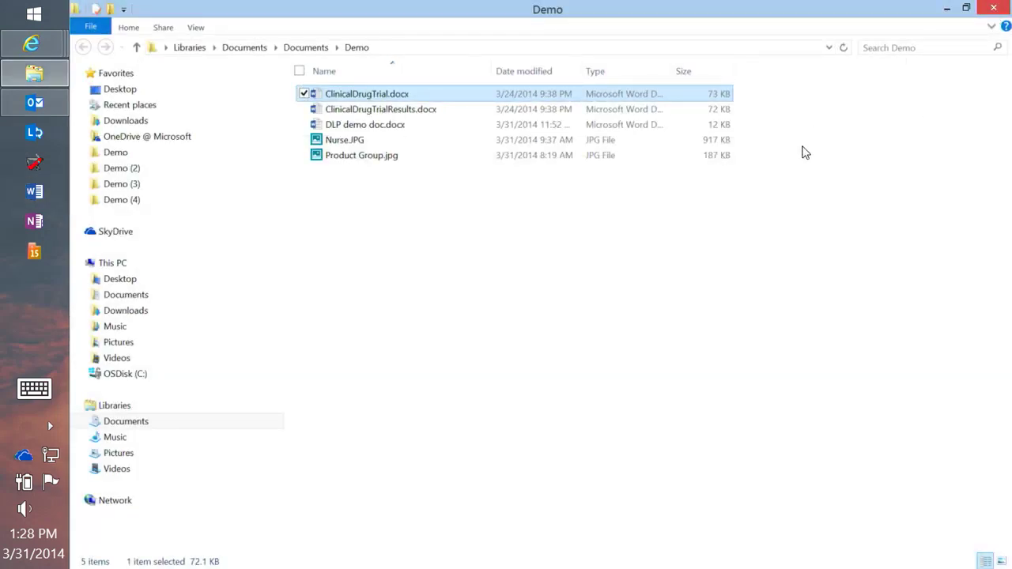
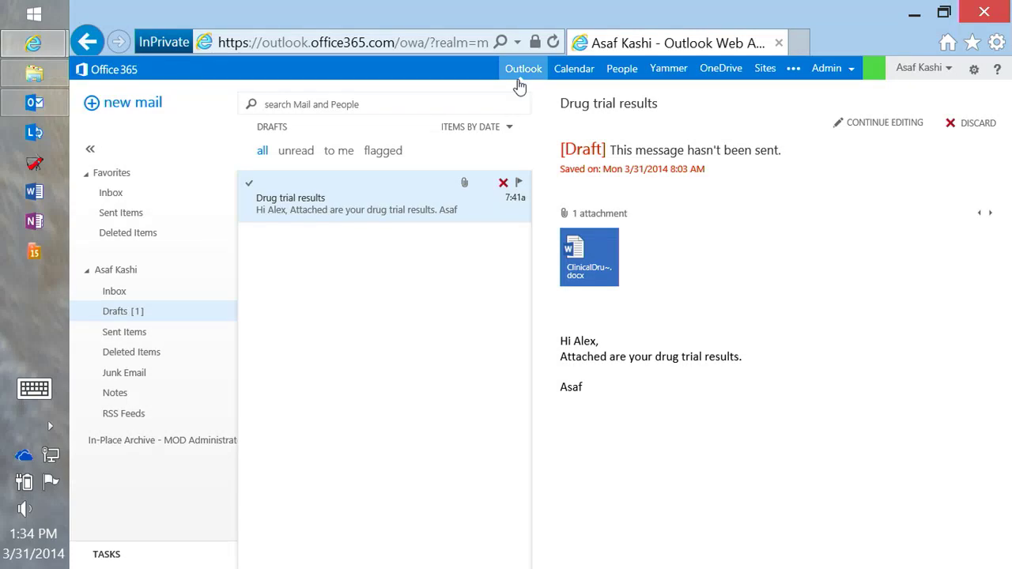
Open the "Drug trial results" draft for editing in its own window and add the intended recipient from the contact suggestions.
{"action": "double_click", "coordinate": [316, 204]}
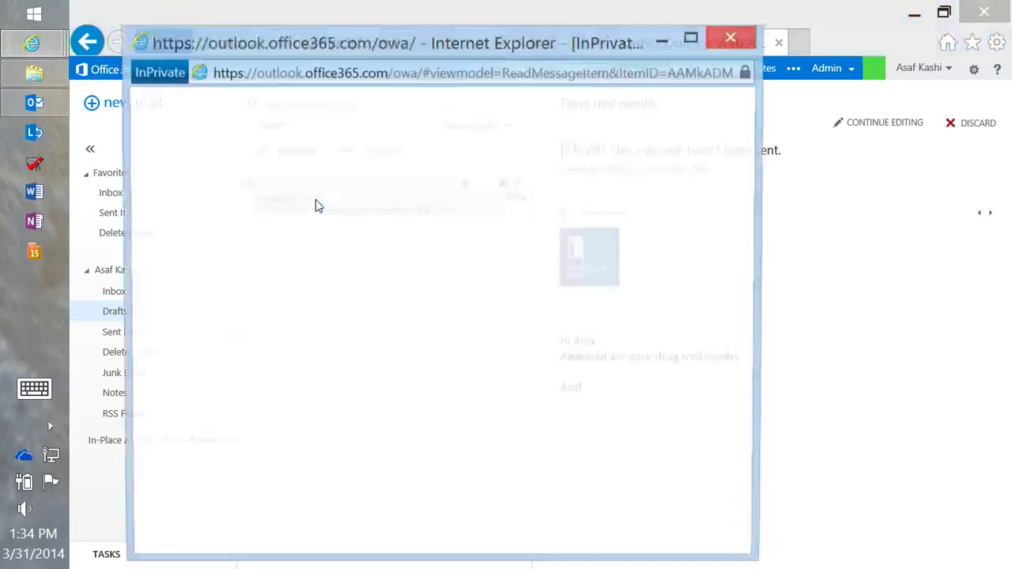
{"action": "left_click", "coordinate": [694, 37]}
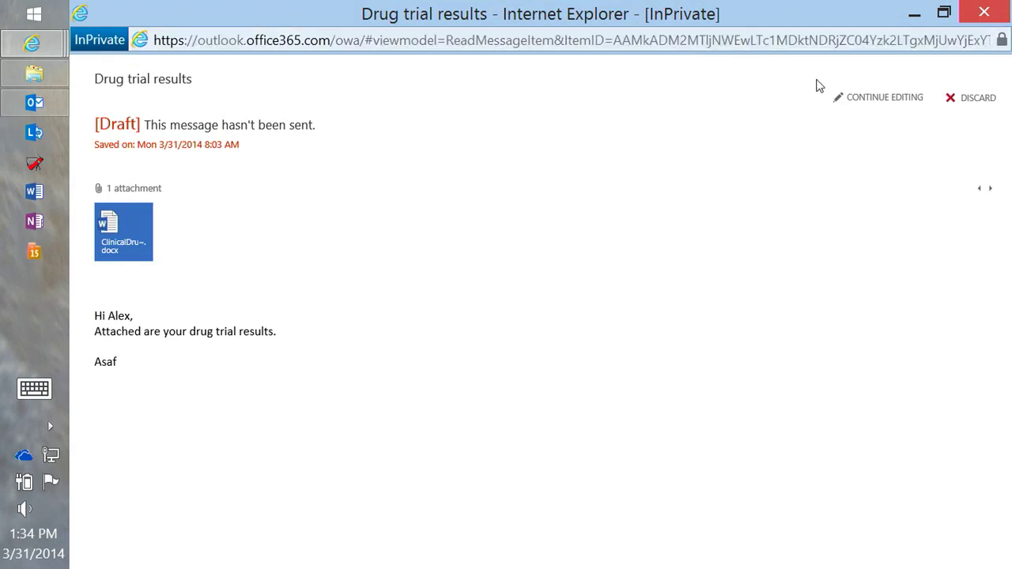
{"action": "left_click", "coordinate": [860, 100]}
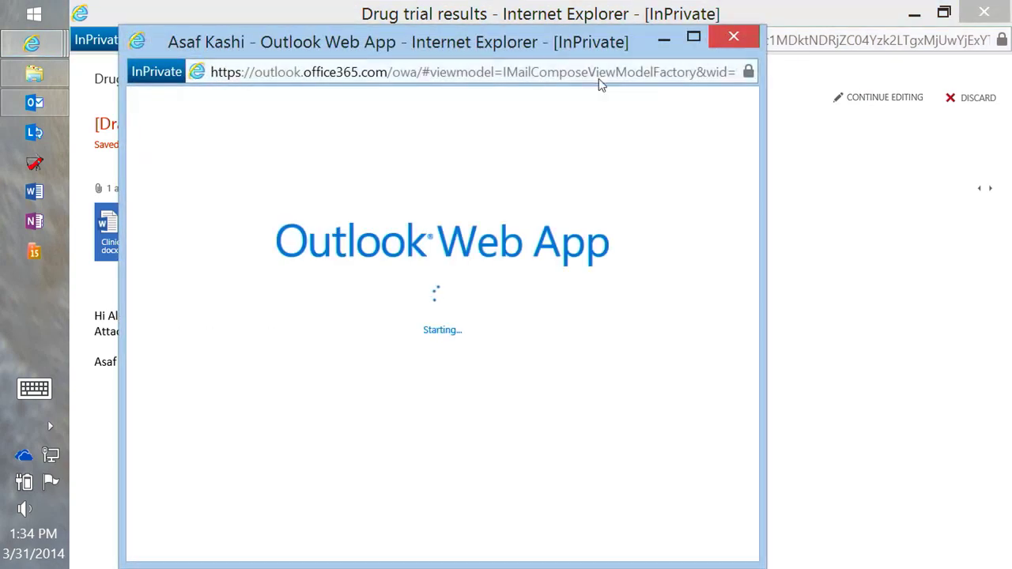
{"action": "double_click", "coordinate": [592, 46]}
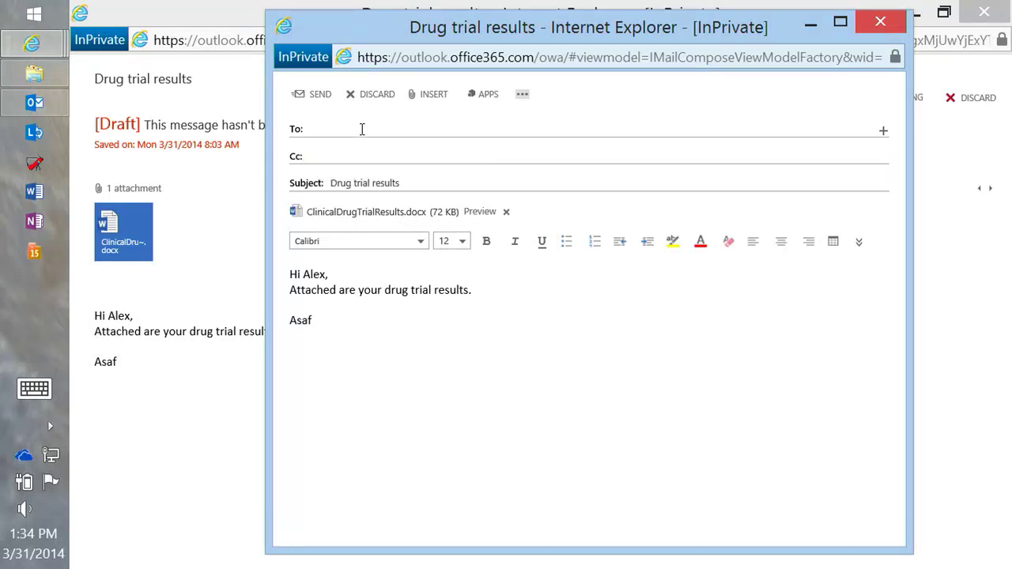
{"action": "type", "text": "dar"}
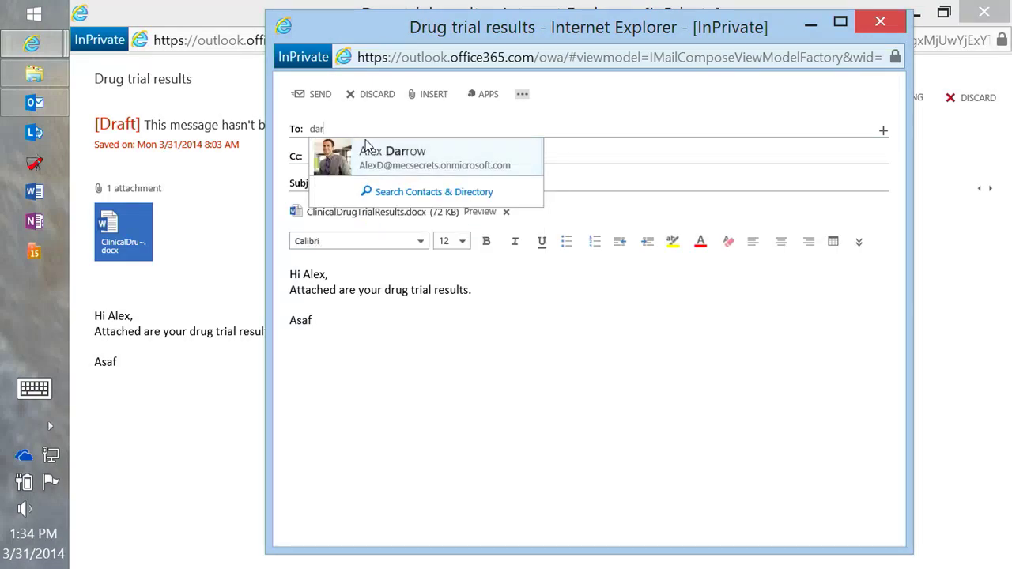
{"action": "left_click", "coordinate": [371, 148]}
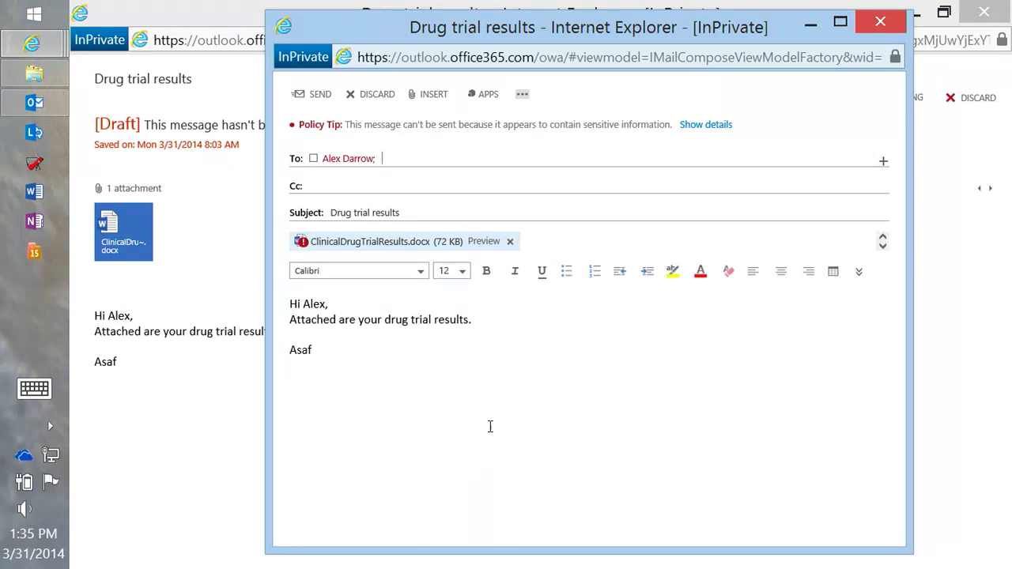
Expand the policy tip's details and view which sensitive information was detected in the message, then dismiss the explanation.
{"action": "left_click", "coordinate": [701, 126]}
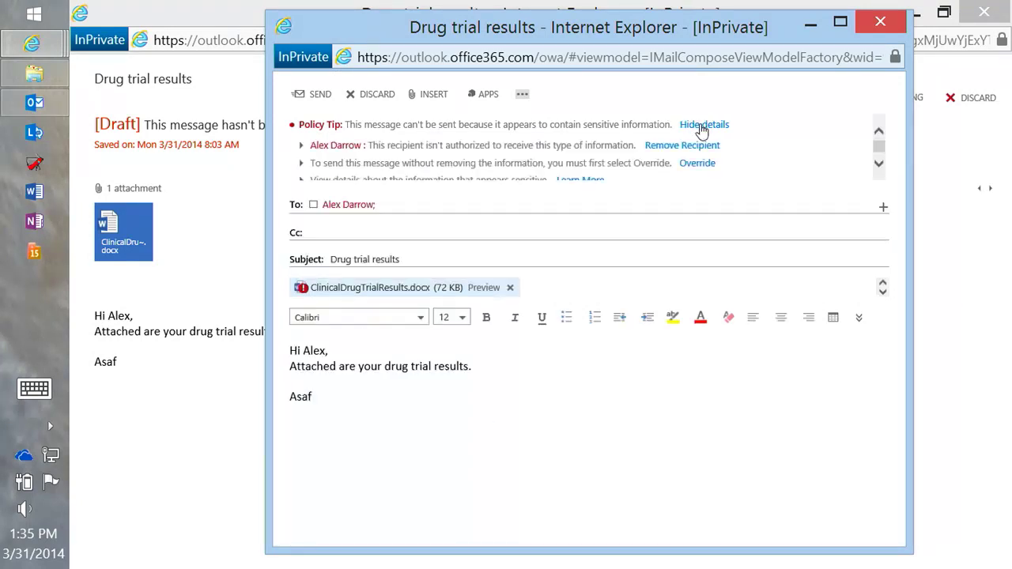
{"action": "left_click", "coordinate": [880, 166]}
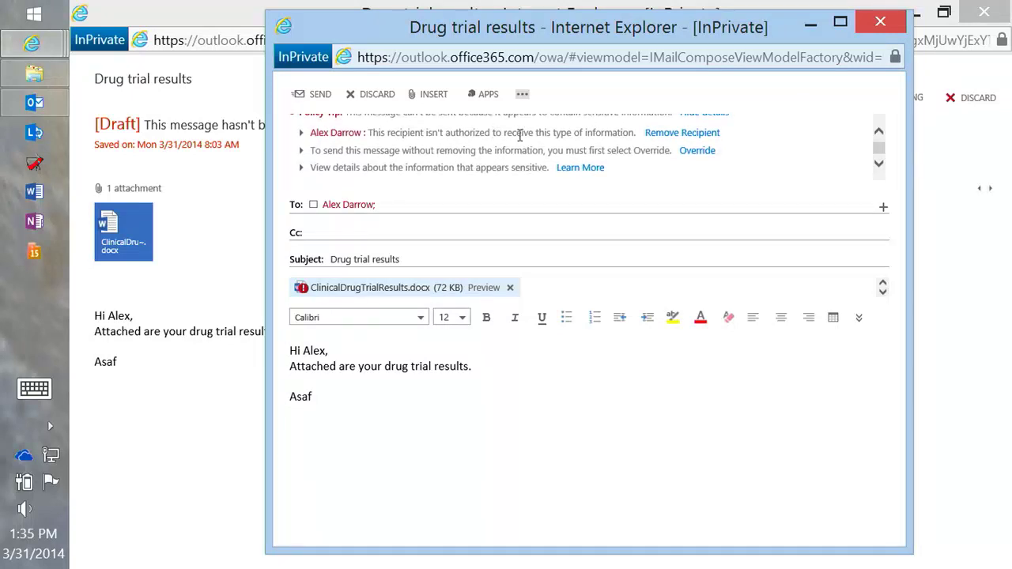
{"action": "left_click", "coordinate": [879, 131]}
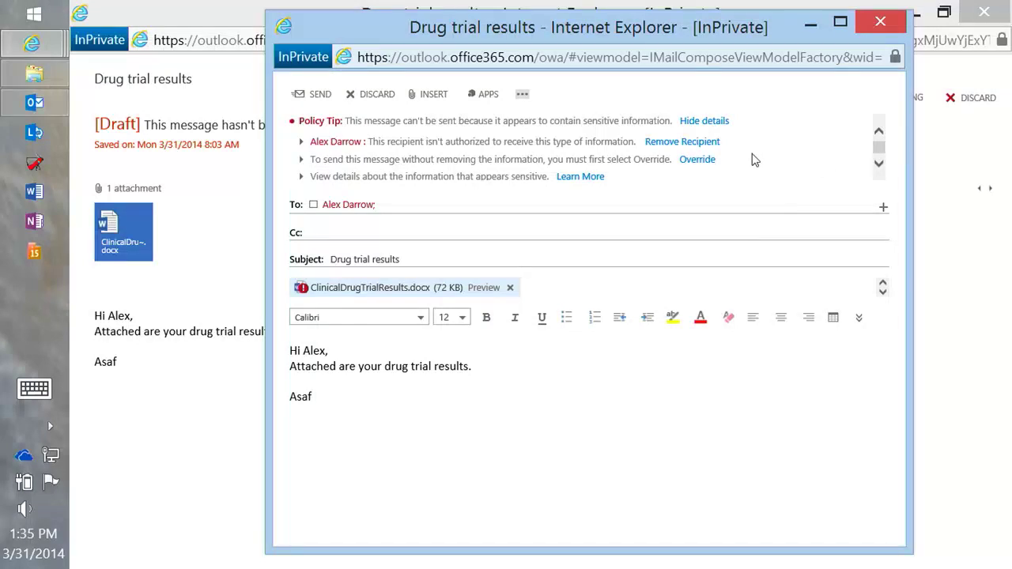
{"action": "left_click", "coordinate": [589, 180]}
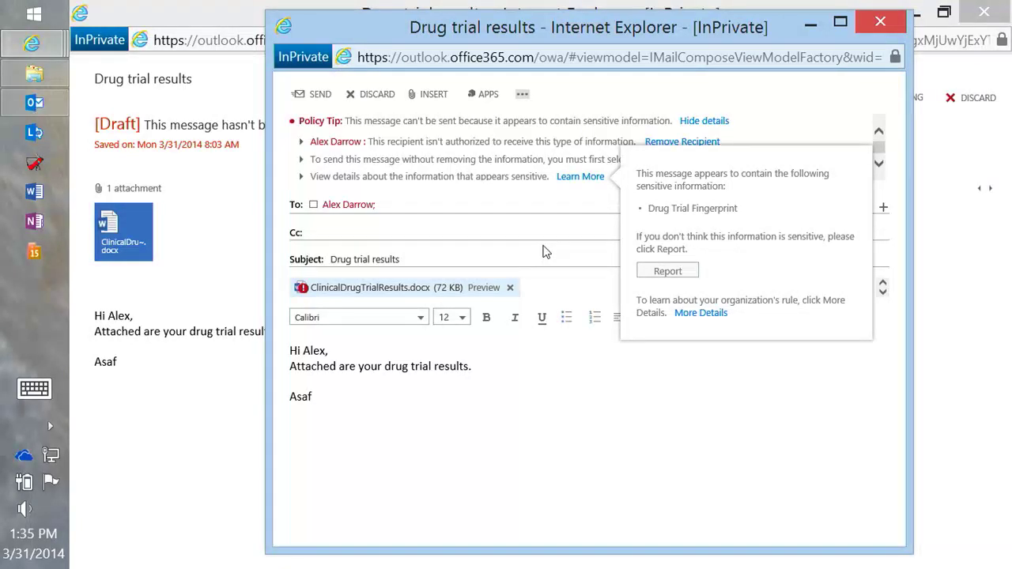
{"action": "left_click", "coordinate": [556, 427]}
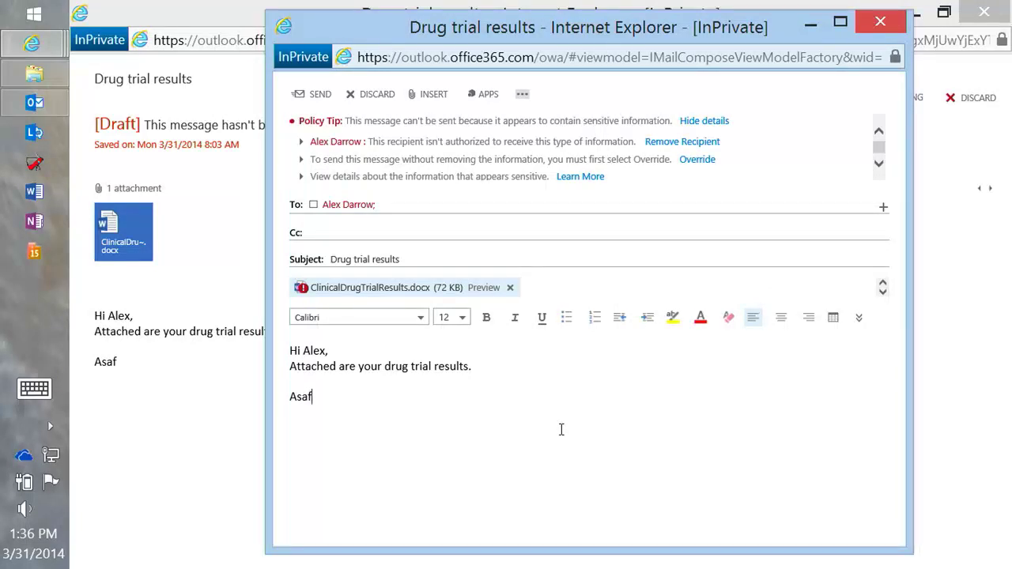
Override the policy tip with the business justification "Study participant" and send the drug trial results email.
{"action": "left_click", "coordinate": [696, 161]}
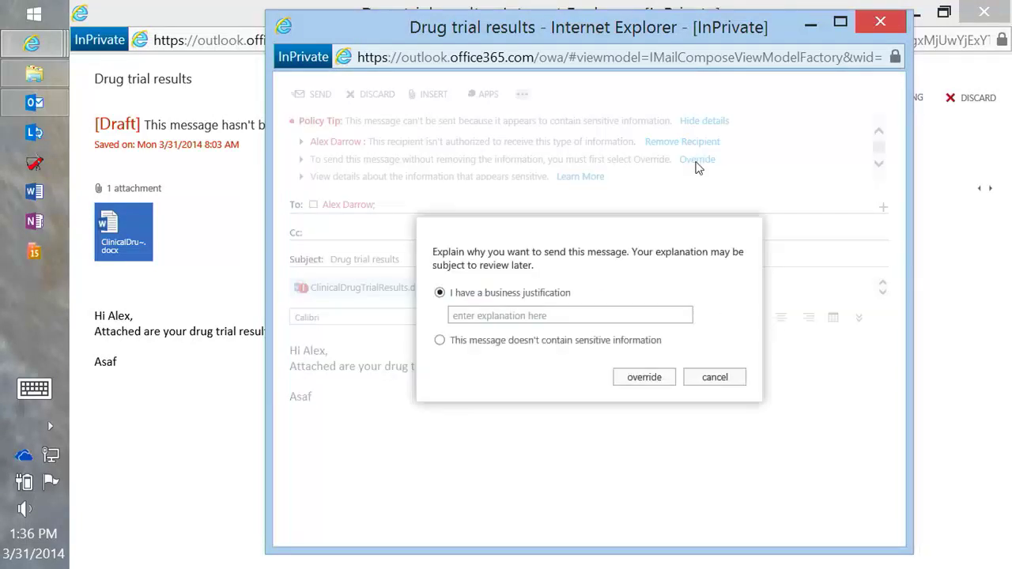
{"action": "left_click", "coordinate": [527, 320]}
{"action": "left_click", "coordinate": [476, 314]}
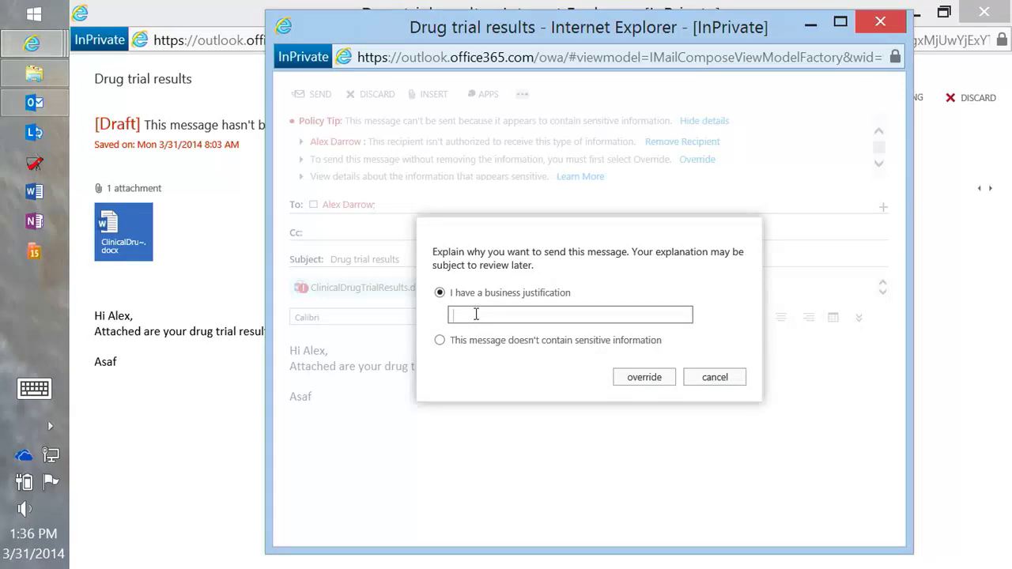
{"action": "type", "text": "Study participant"}
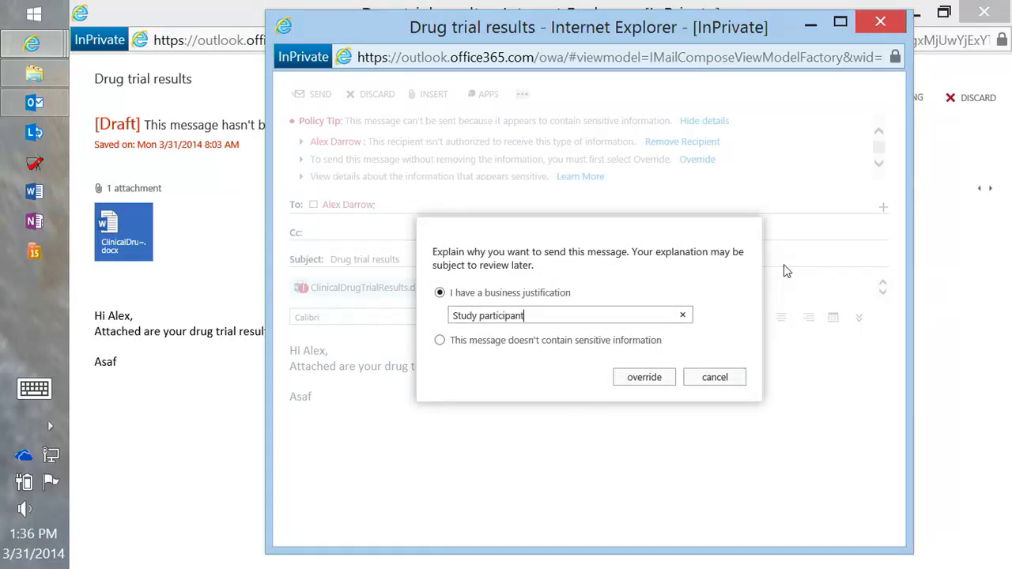
{"action": "left_click", "coordinate": [650, 378]}
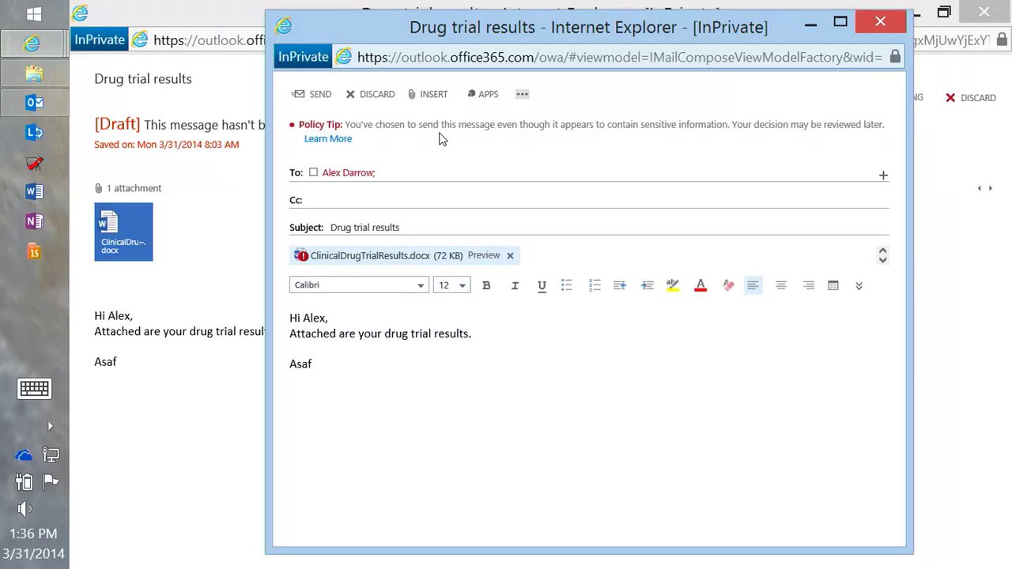
{"action": "left_click", "coordinate": [316, 97]}
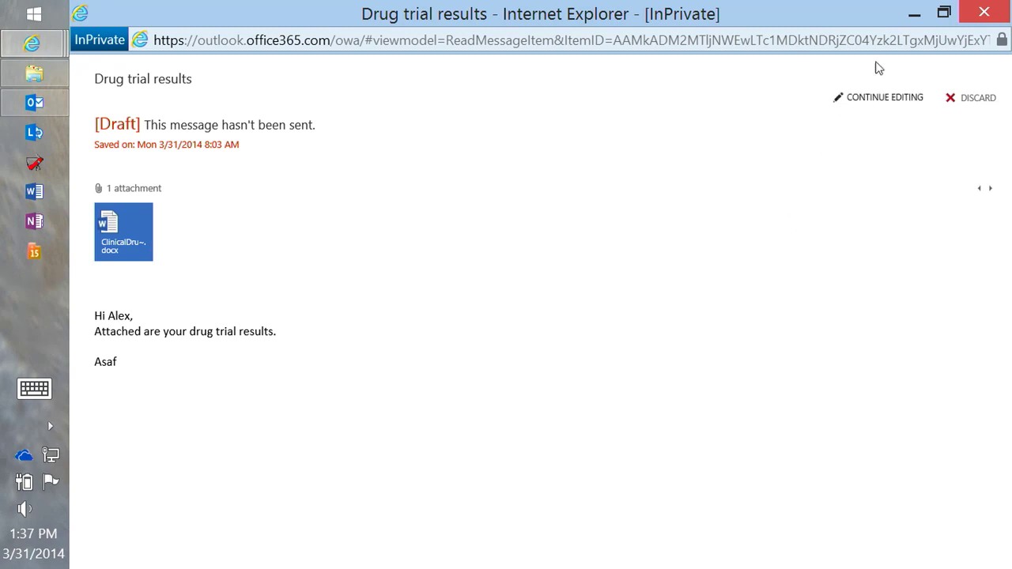
Minimize the leftover draft window and the mailbox window to return to the Demo folder in File Explorer.
{"action": "left_click", "coordinate": [918, 13]}
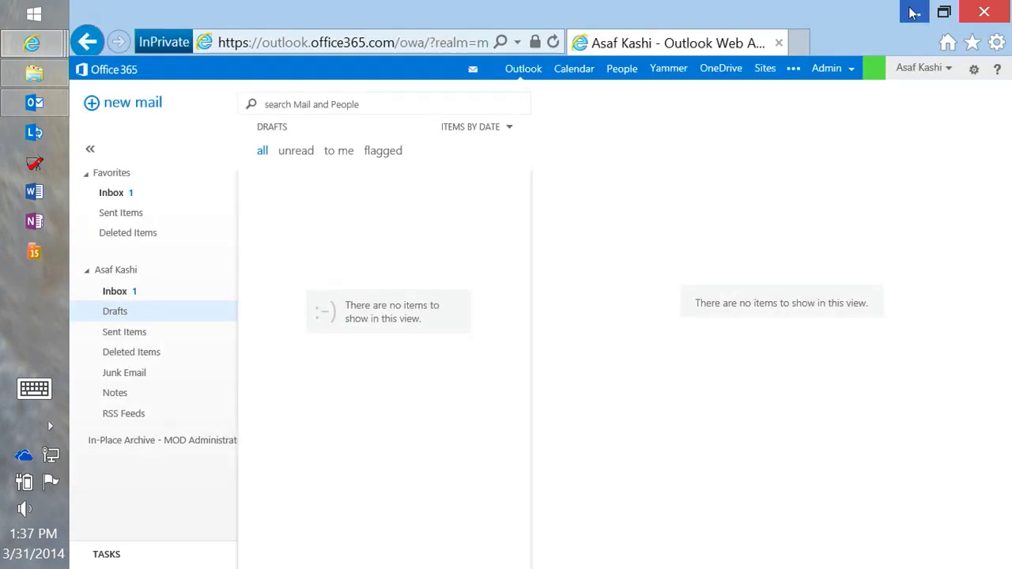
{"action": "left_click", "coordinate": [916, 13]}
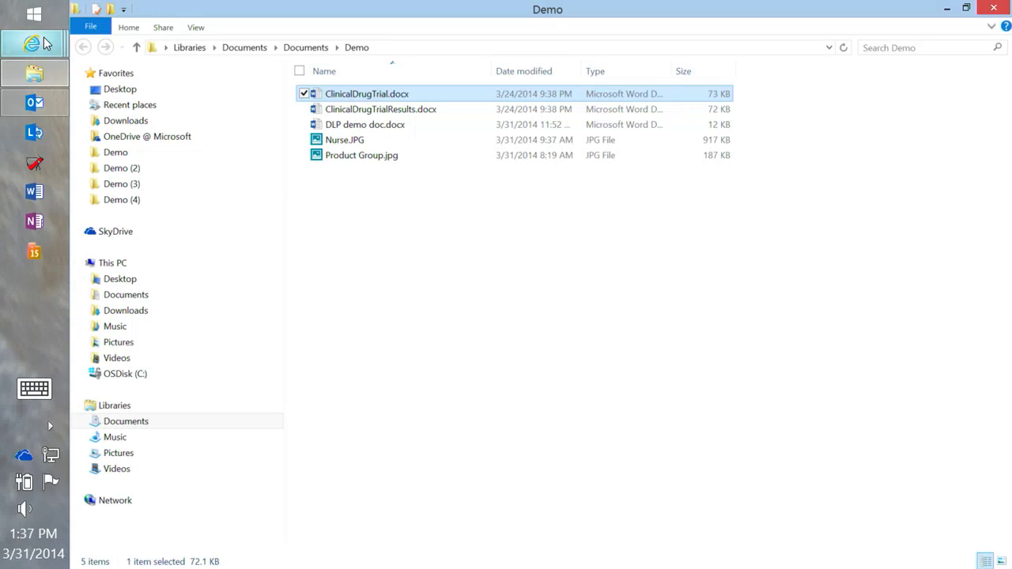
{"action": "mouse_move", "coordinate": [31, 43]}
{"action": "mouse_move", "coordinate": [226, 396]}
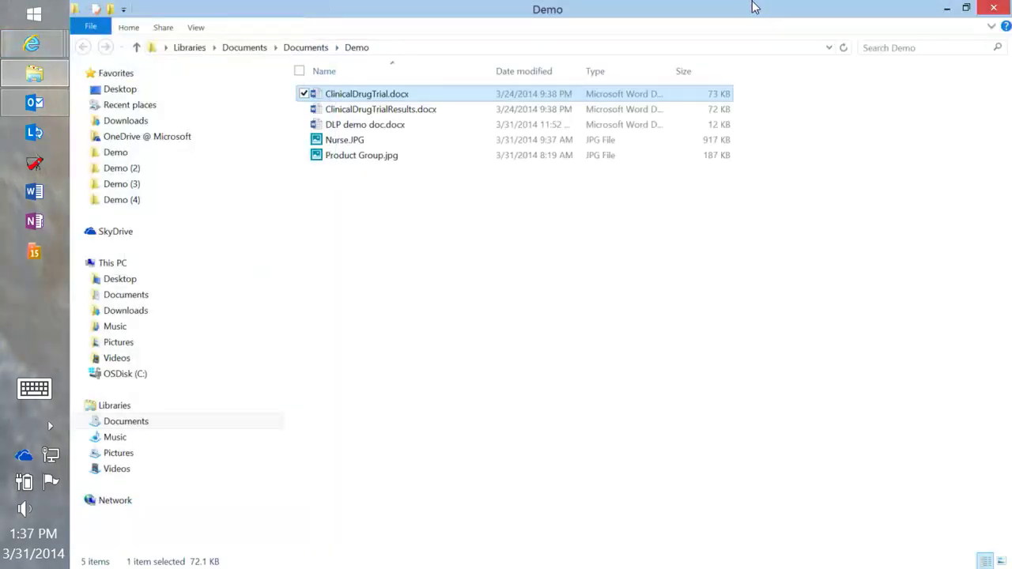